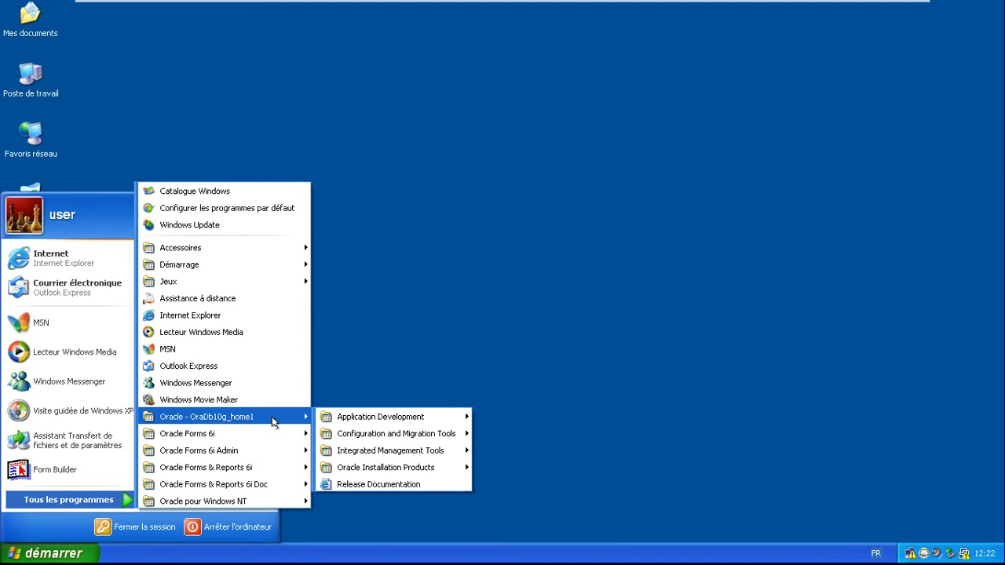
# Create a desktop shortcut for Net Manager from the OraDb10g_home1 configuration and migration tools.
pyautogui.moveTo(357, 437)
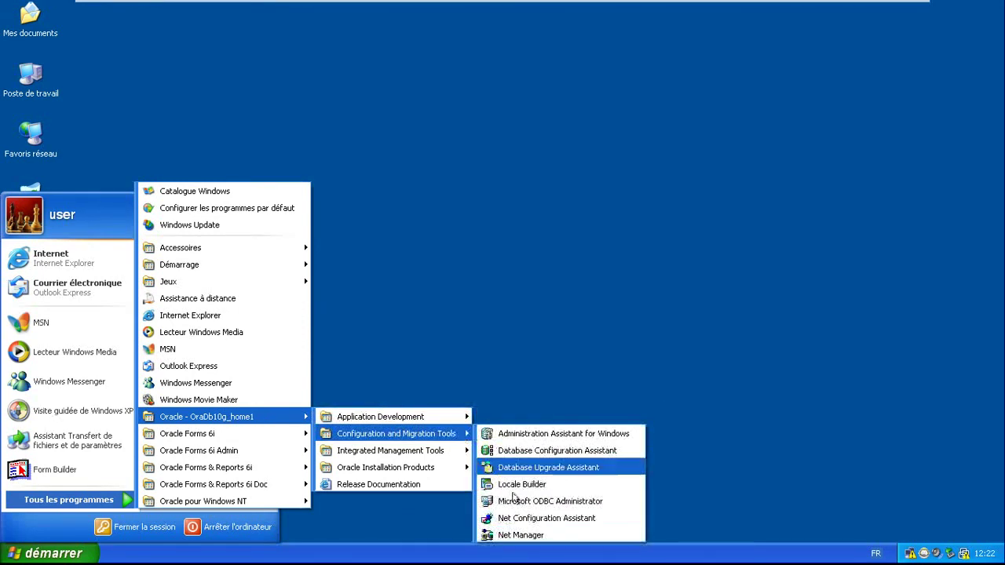
pyautogui.rightClick(528, 537)
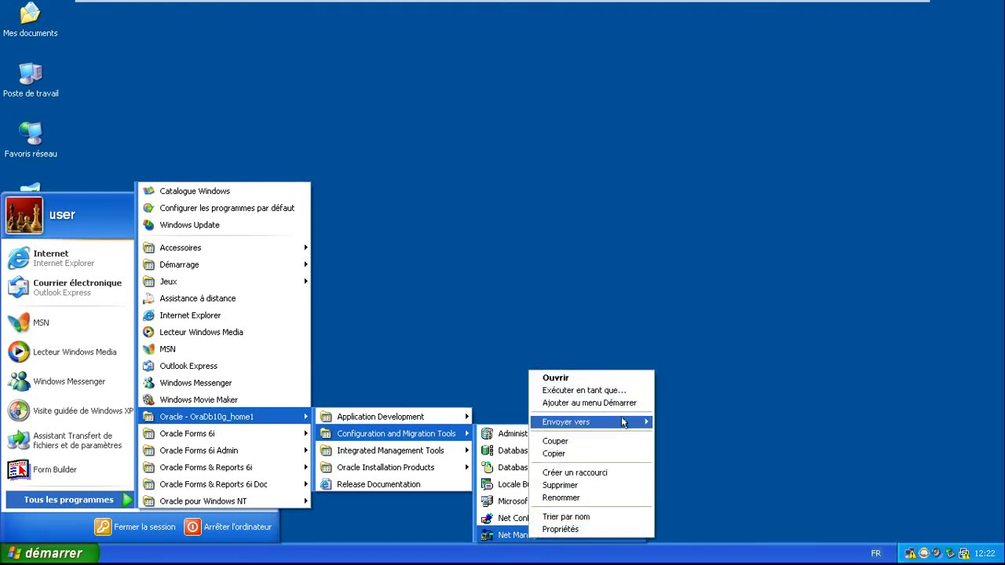
pyautogui.moveTo(622, 422)
pyautogui.click(691, 422)
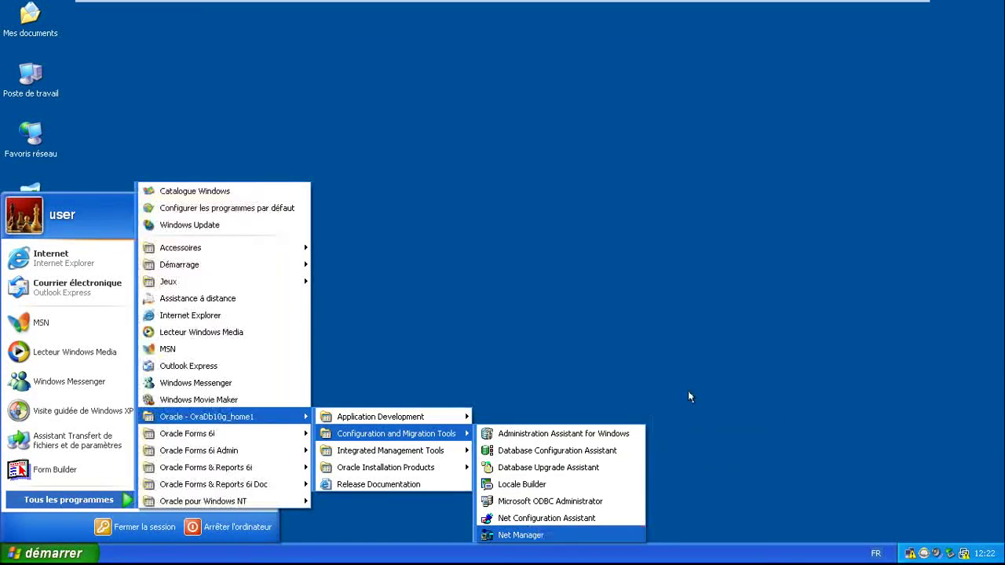
# Open Net Manager from its desktop shortcut and maximize the window.
pyautogui.click(36, 438)
pyautogui.doubleClick(35, 438)
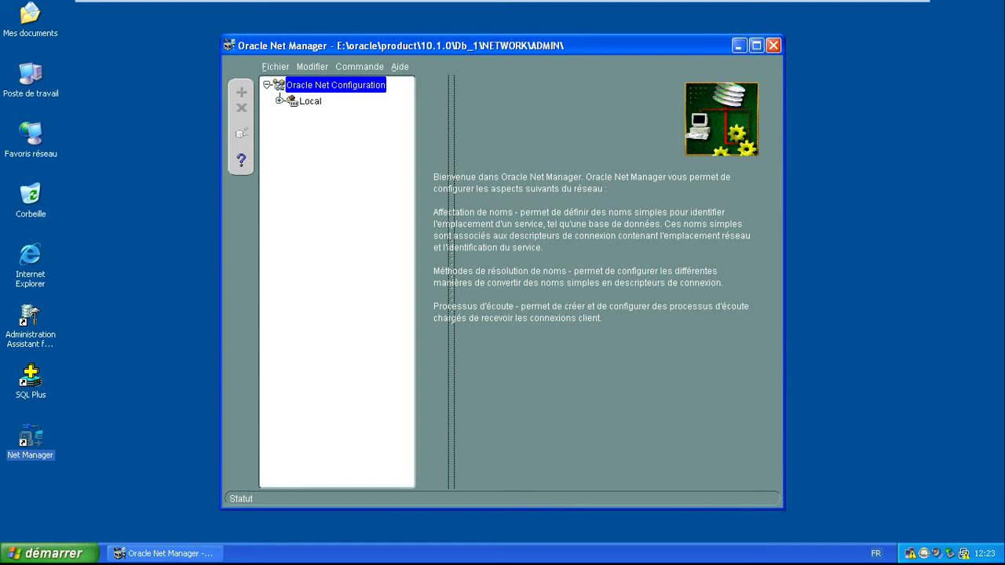
pyautogui.doubleClick(618, 51)
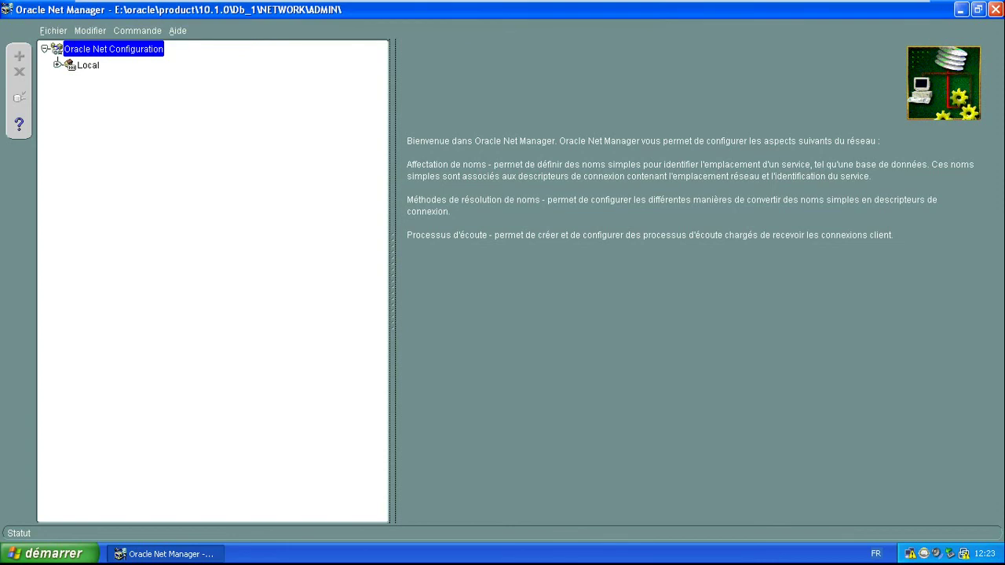
# Expand the Local configuration and review the descriptions of the service naming and listener folders.
pyautogui.click(57, 66)
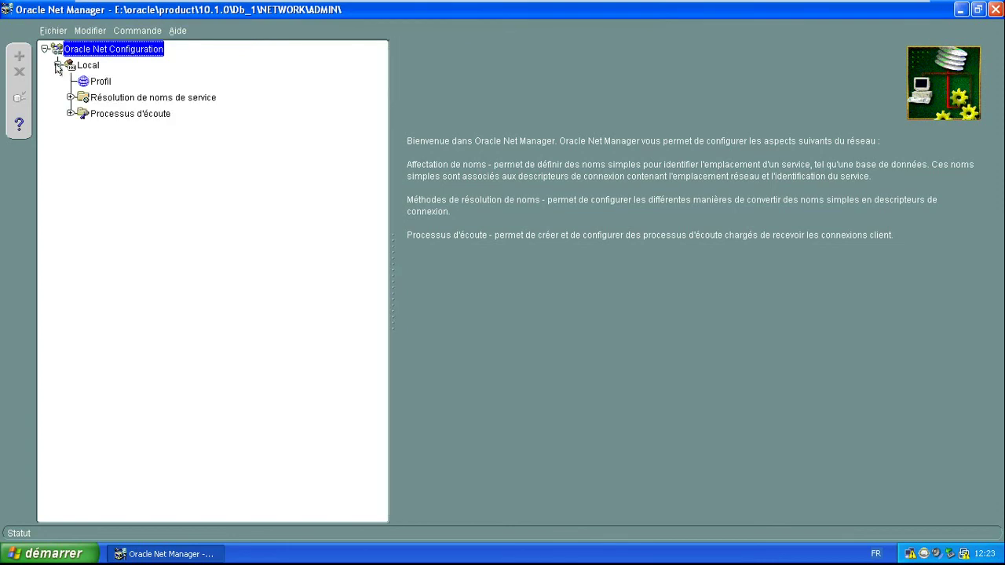
pyautogui.click(120, 101)
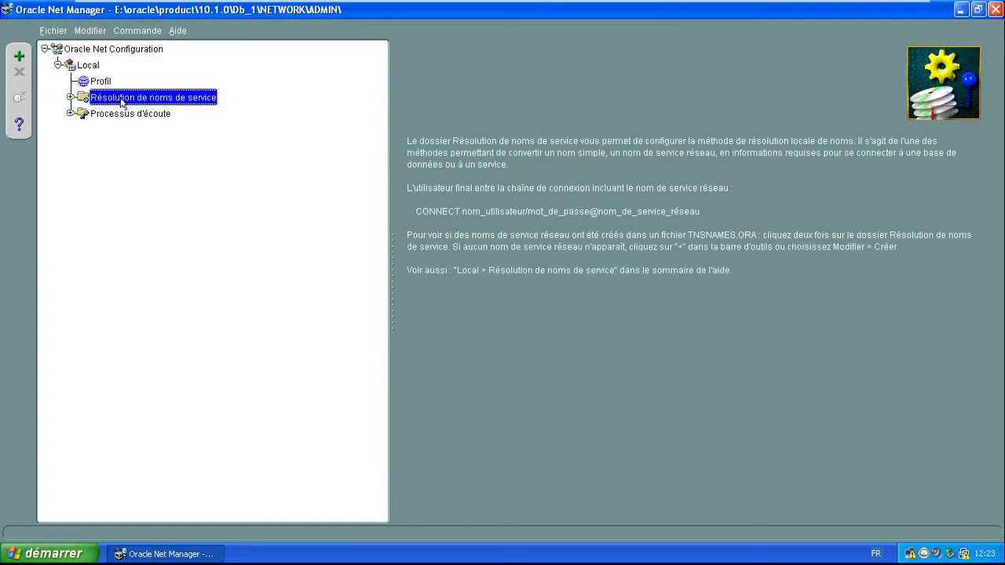
pyautogui.click(127, 115)
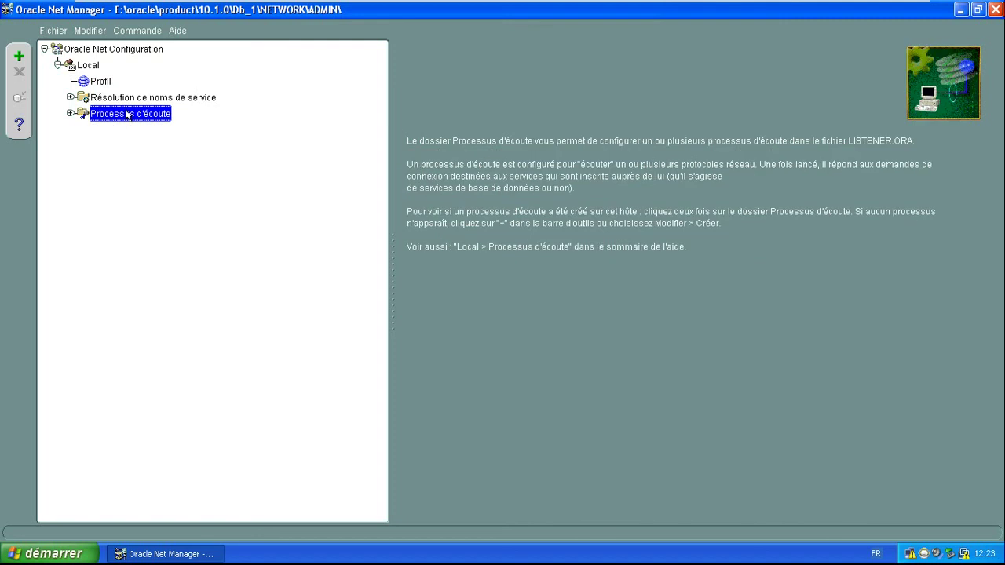
pyautogui.click(126, 99)
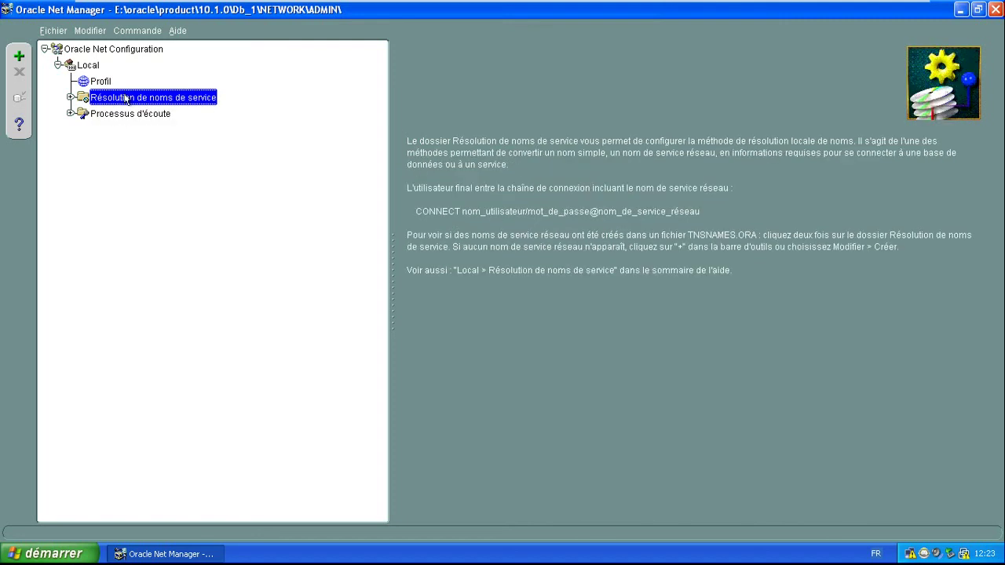
pyautogui.click(112, 116)
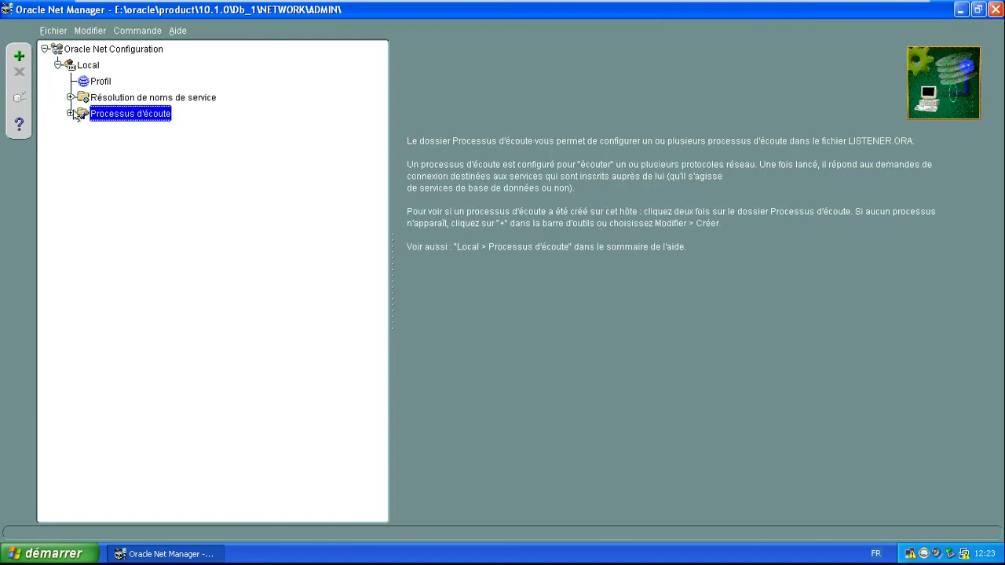
# Create a new listener named l1 under the local listeners (Processus d'écoute).
pyautogui.click(70, 114)
pyautogui.click(127, 97)
pyautogui.click(130, 116)
pyautogui.click(19, 57)
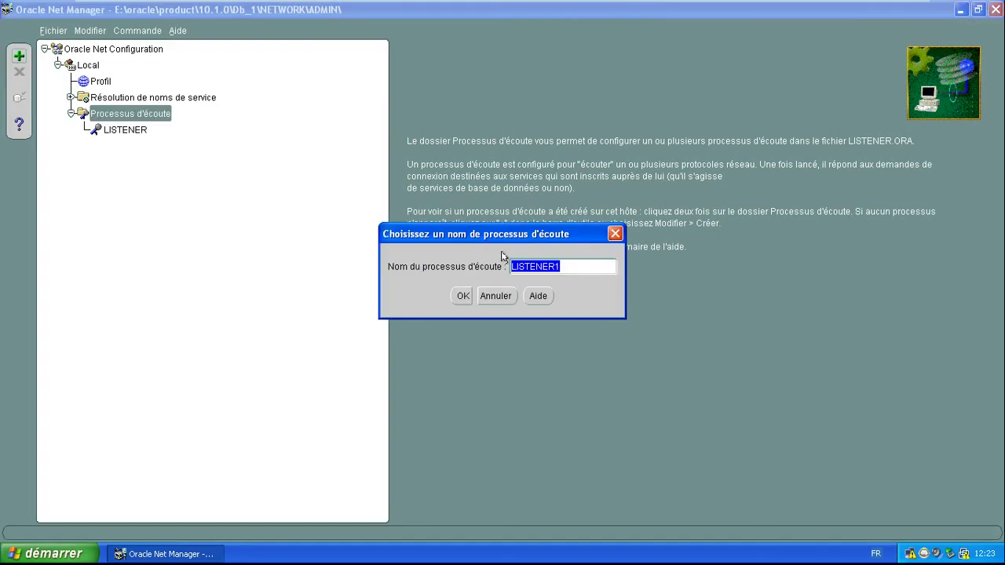
pyautogui.write('l1')
pyautogui.click(464, 297)
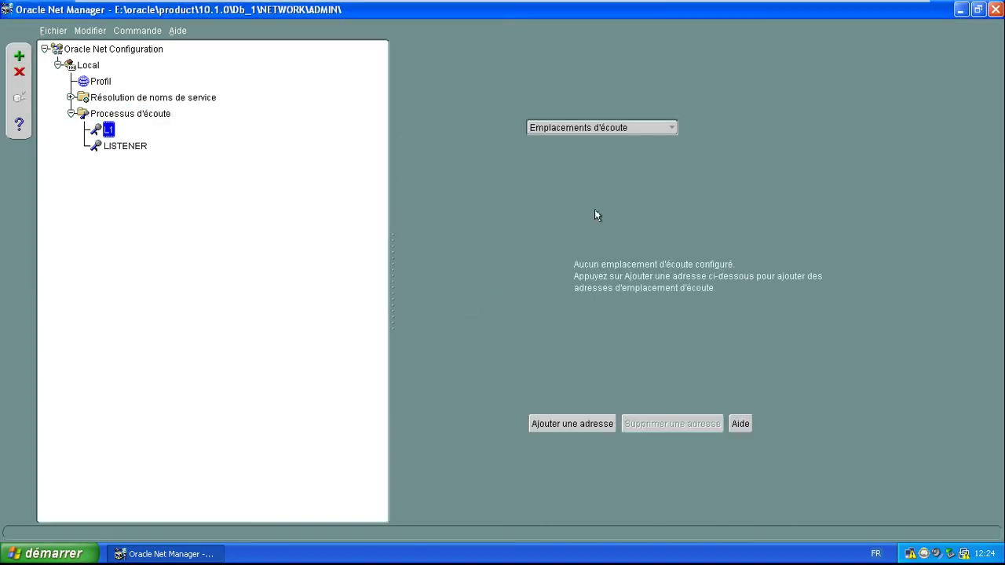
# Try to close Net Manager while saving the modified network configuration.
pyautogui.click(993, 11)
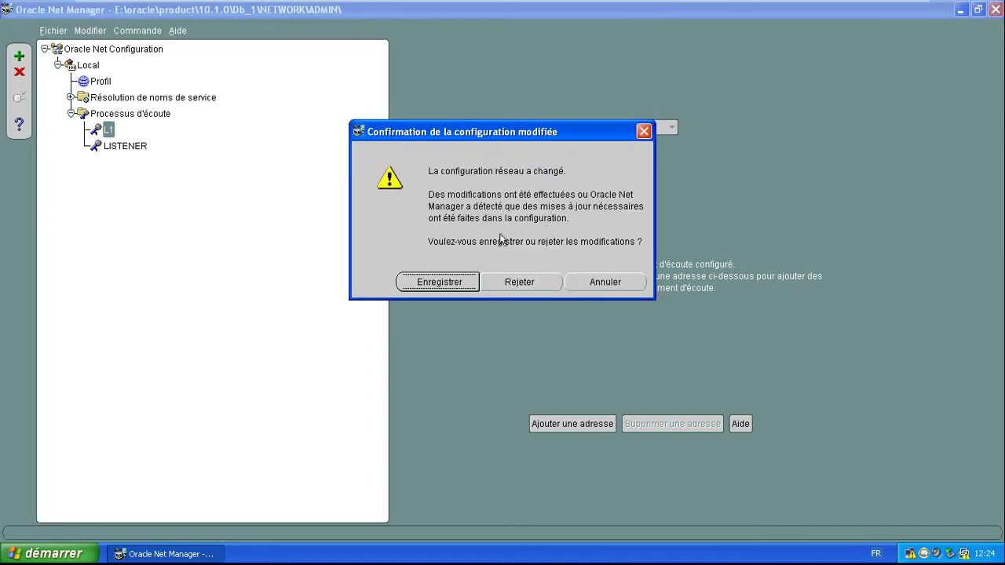
pyautogui.click(439, 282)
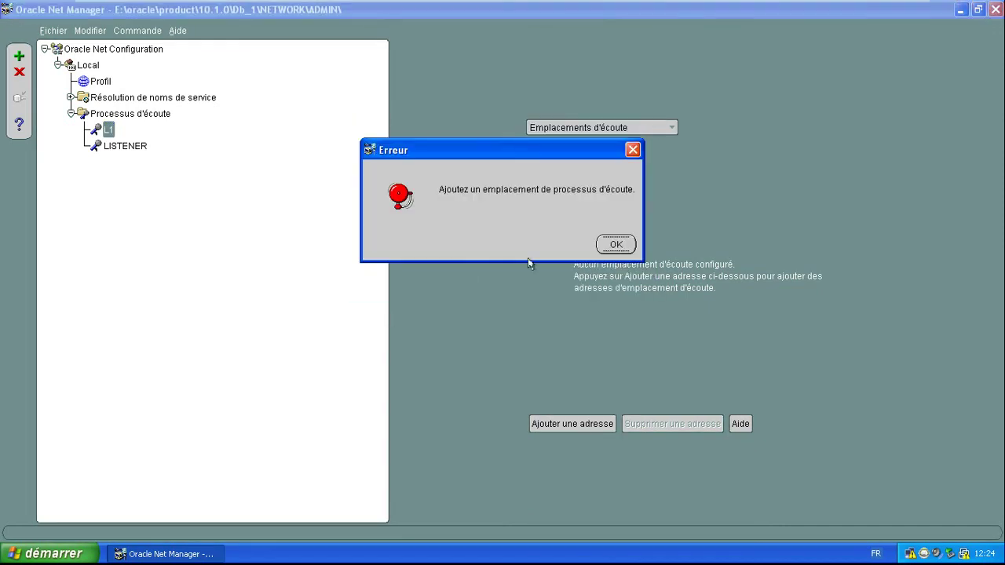
pyautogui.click(614, 244)
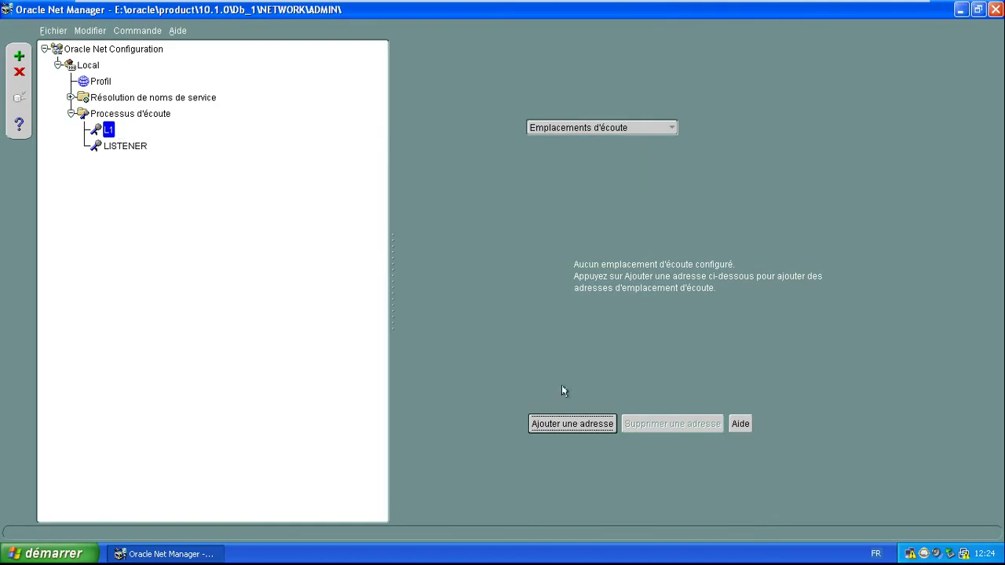
# Add a listening address with port 1524 to listener L1, and save the configuration while closing Net Manager.
pyautogui.click(587, 423)
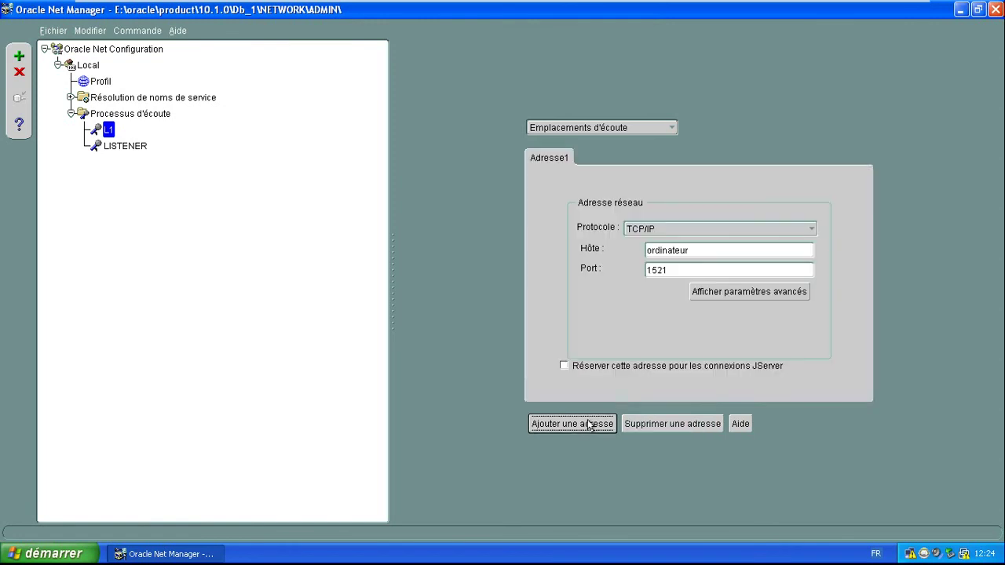
pyautogui.click(676, 272)
pyautogui.press('BackSpace')
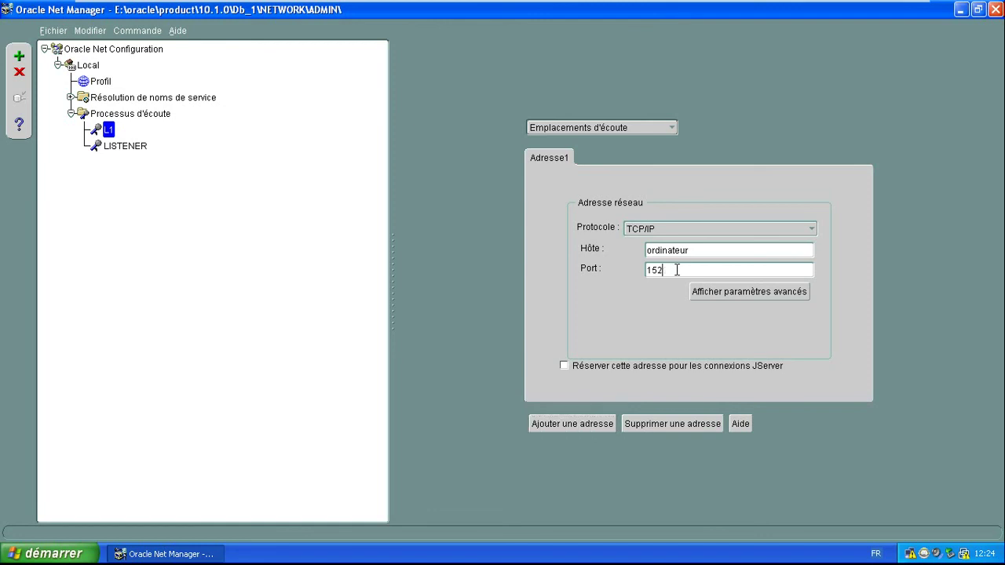
pyautogui.write('4')
pyautogui.click(995, 8)
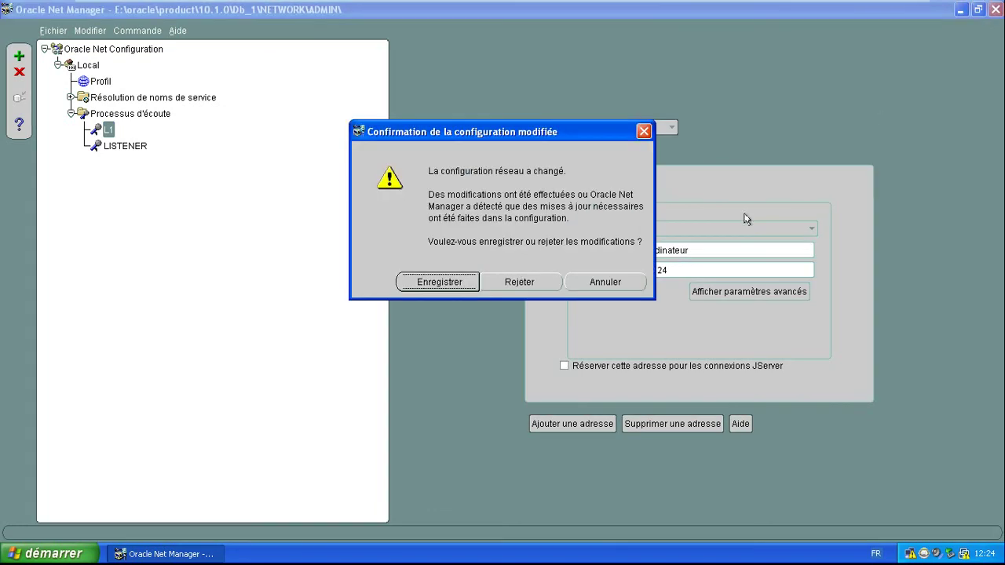
pyautogui.click(451, 280)
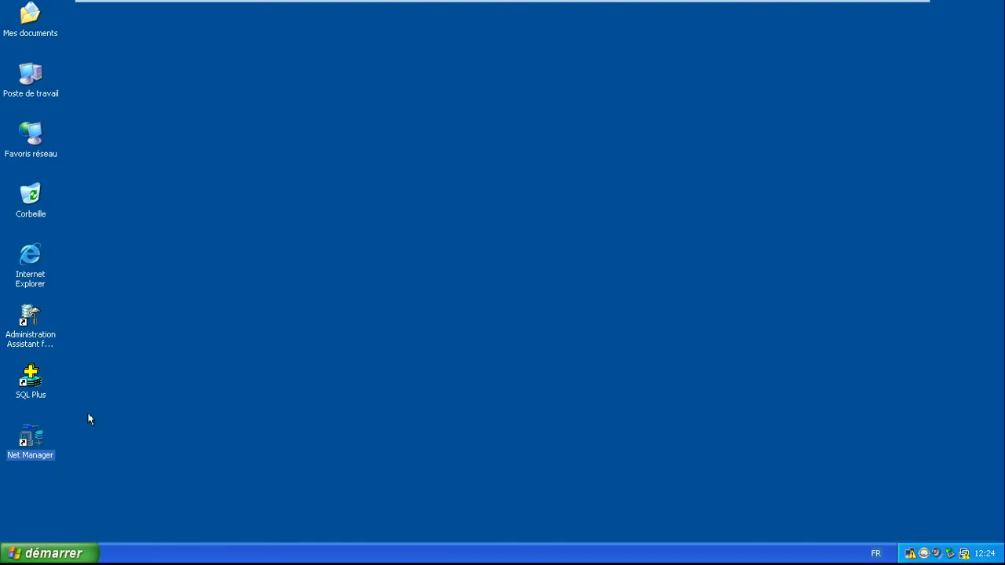
# Log on to SQL Plus as sys with the account password and the sysdba role, and minimize its window.
pyautogui.click(44, 386)
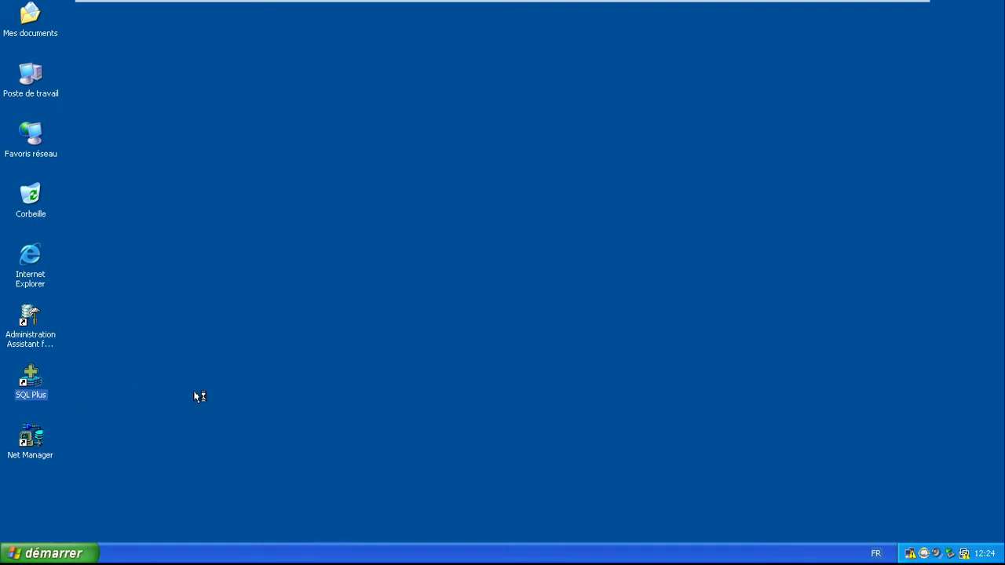
pyautogui.write('sys')
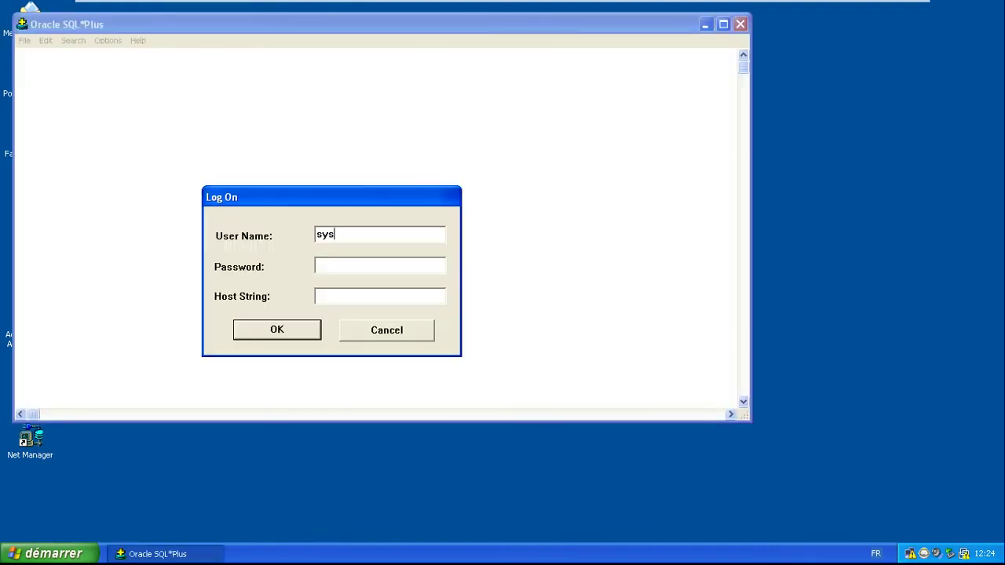
pyautogui.write('/a as sysdba')
pyautogui.press('Return')
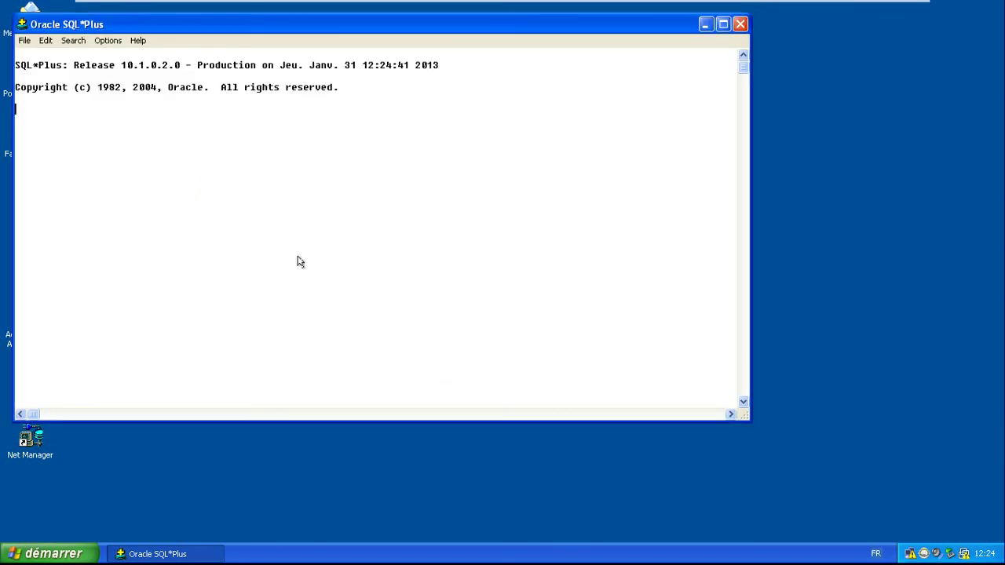
pyautogui.click(705, 25)
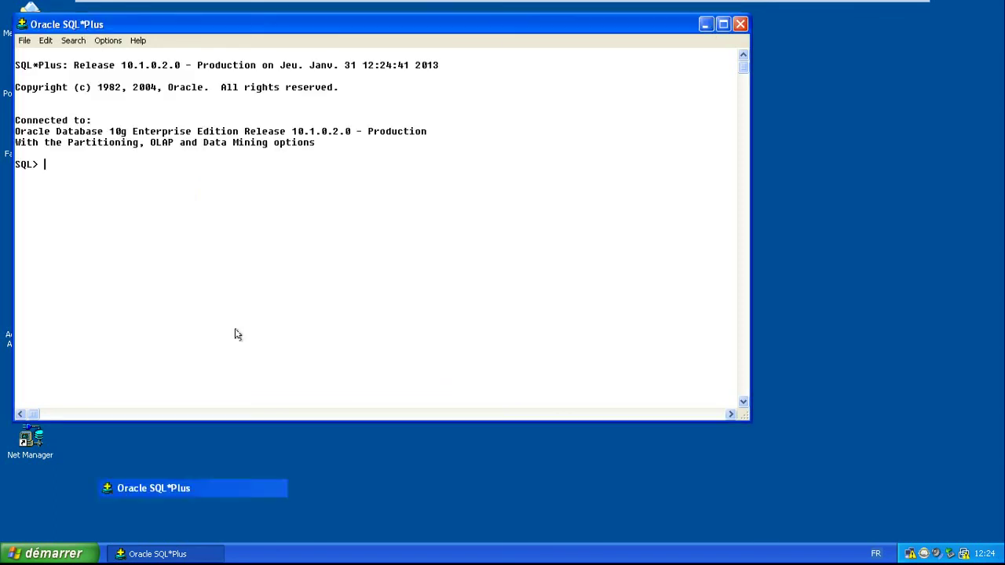
# Open a Windows command prompt with cmd and move its window to the middle of the desktop.
pyautogui.click(49, 553)
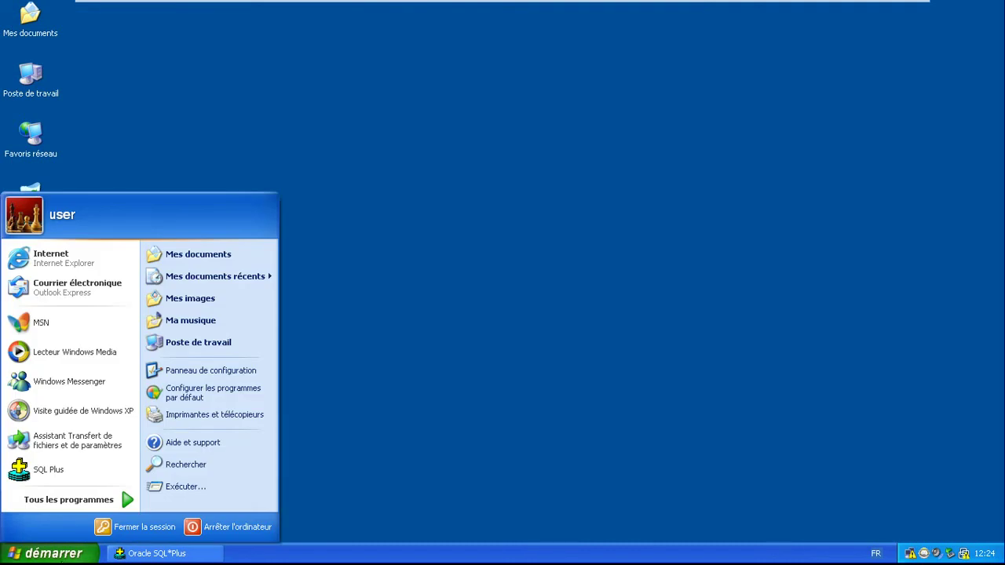
pyautogui.click(190, 486)
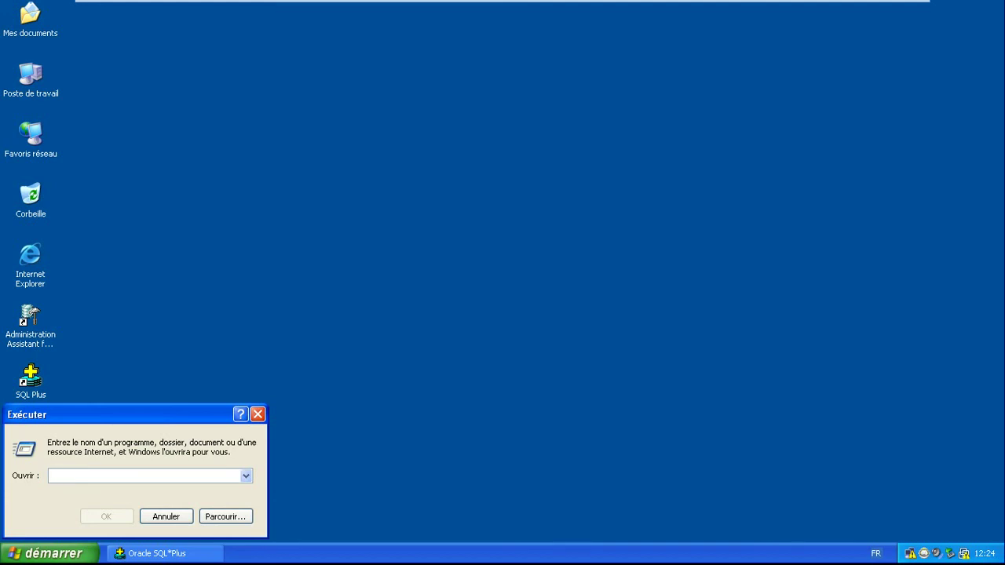
pyautogui.write('cmd')
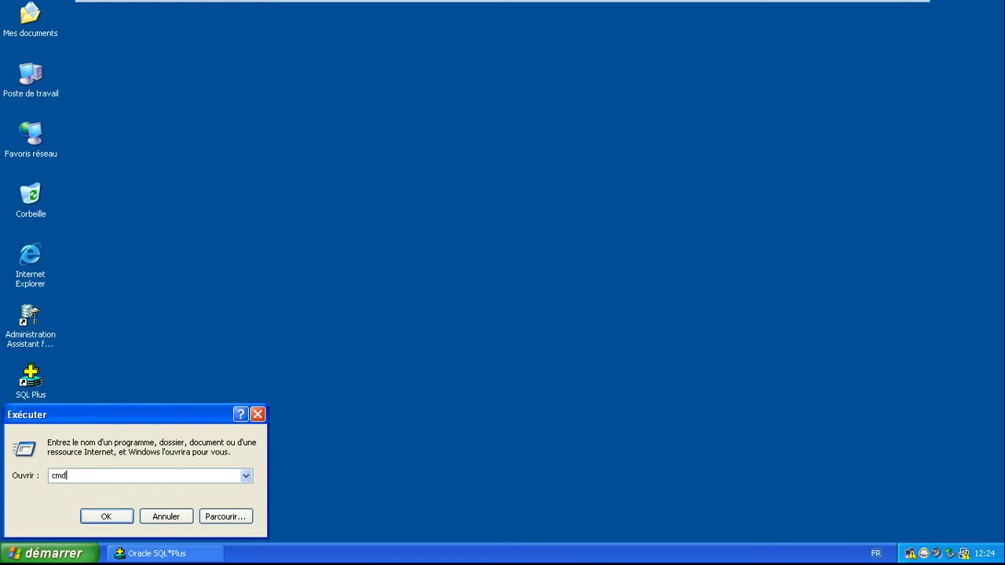
pyautogui.press('Return')
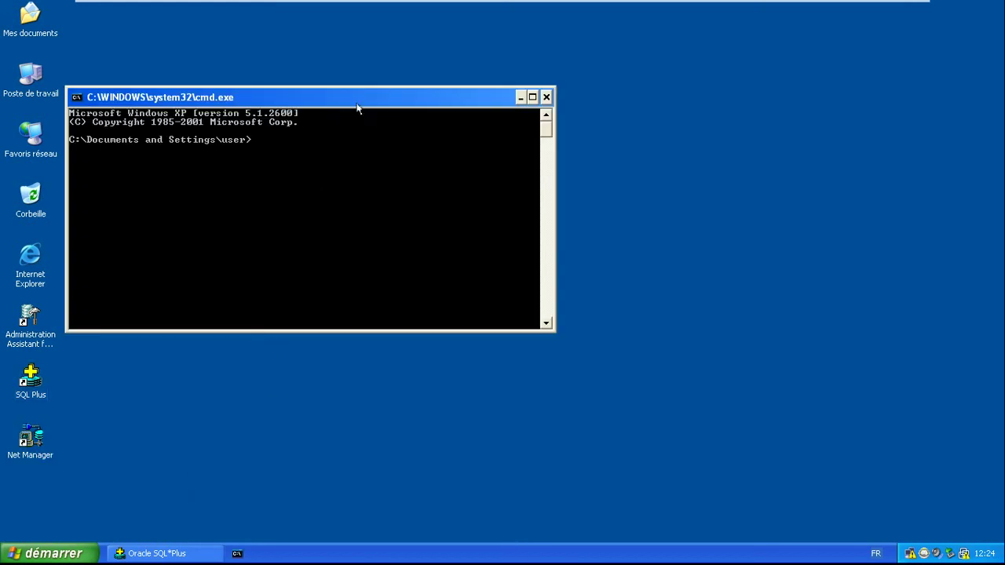
pyautogui.moveTo(364, 100); pyautogui.dragTo(652, 182)
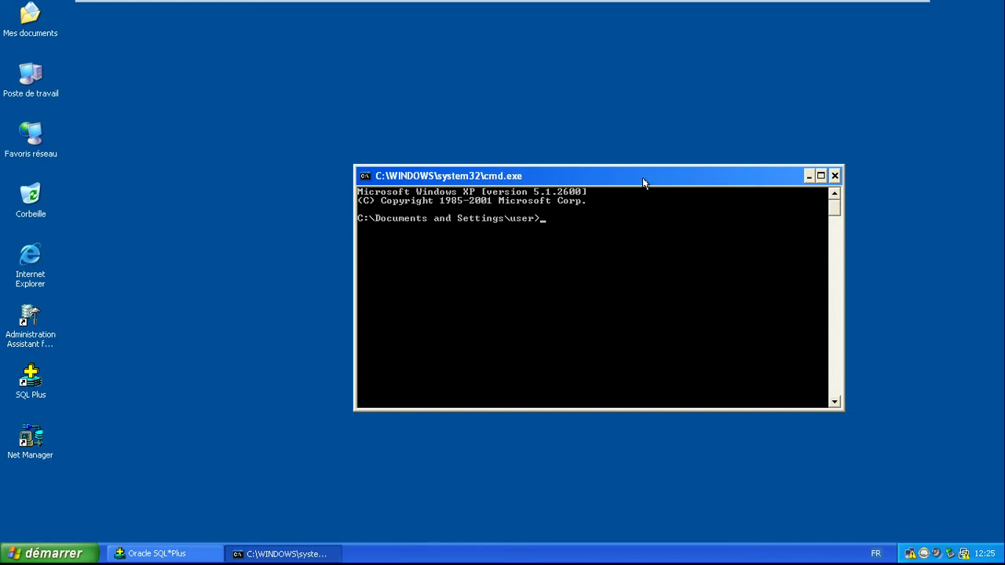
pyautogui.moveTo(643, 181); pyautogui.dragTo(528, 152)
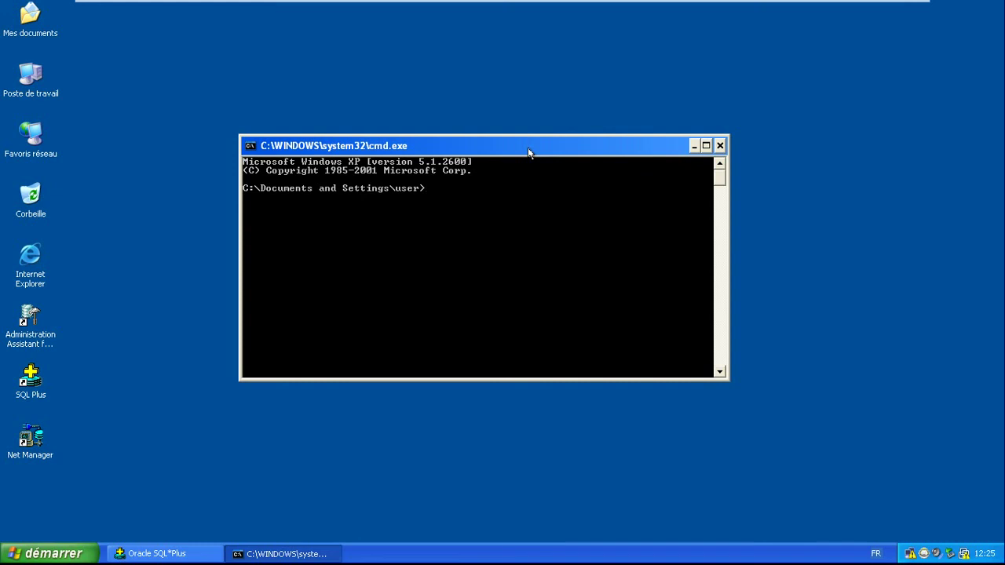
# Launch the lsnrctl listener control utility in the command prompt and start the l1 listener.
pyautogui.write('lnsrctl')
pyautogui.press('Return')
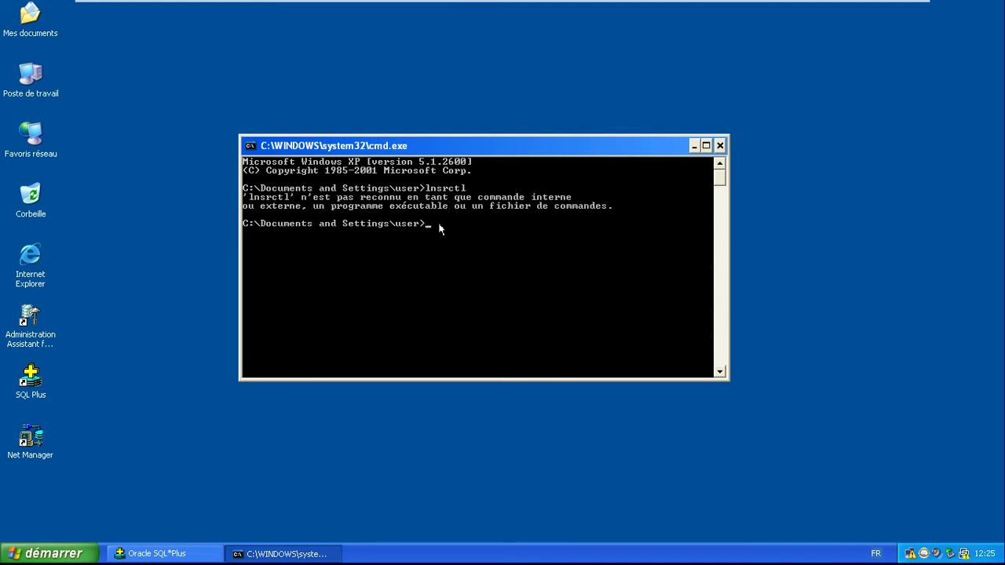
pyautogui.write('lsnrctl')
pyautogui.press('Return')
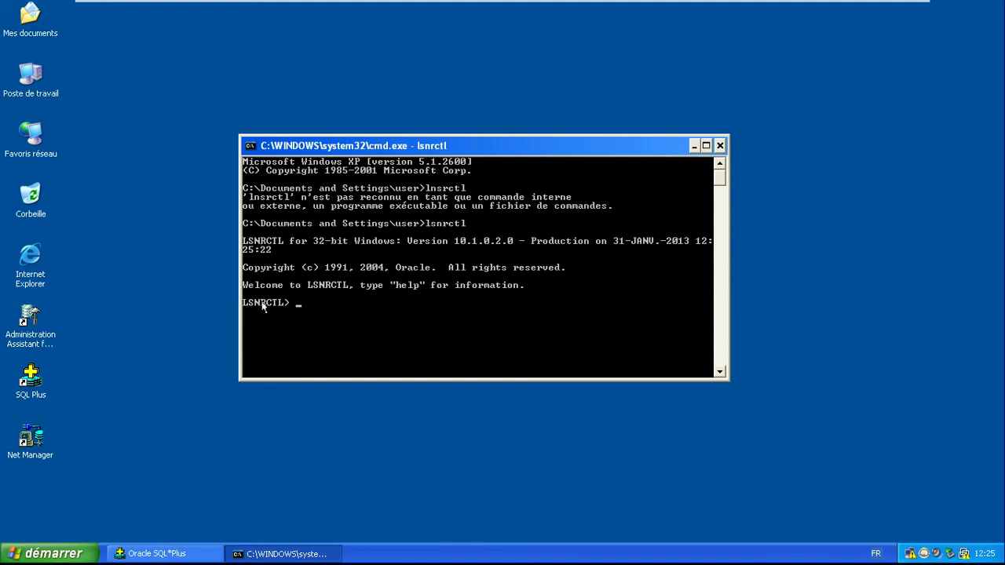
pyautogui.write('start l1')
pyautogui.press('Return')
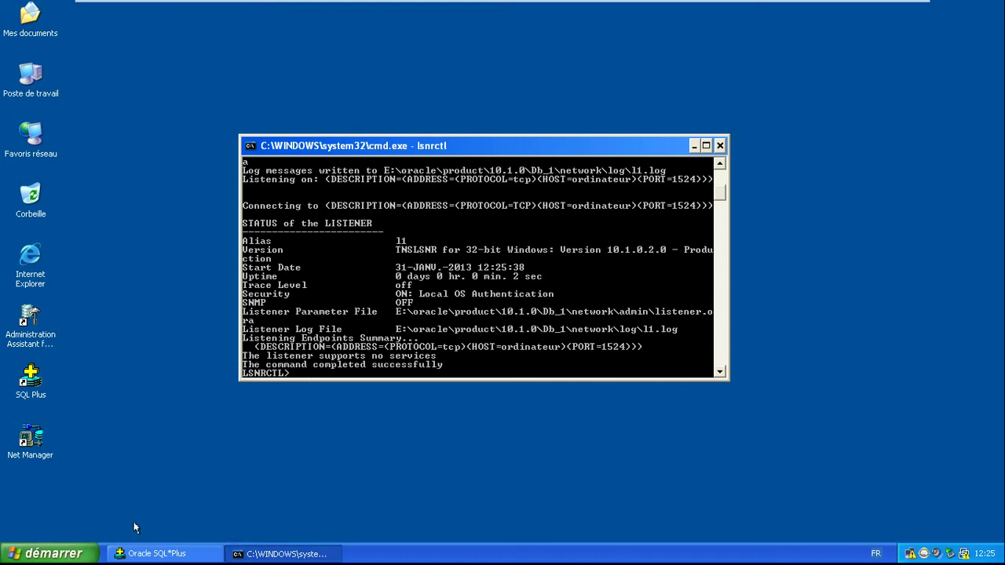
# Reopen Net Manager, minimizing the command prompt and maximizing the Net Manager window.
pyautogui.doubleClick(32, 450)
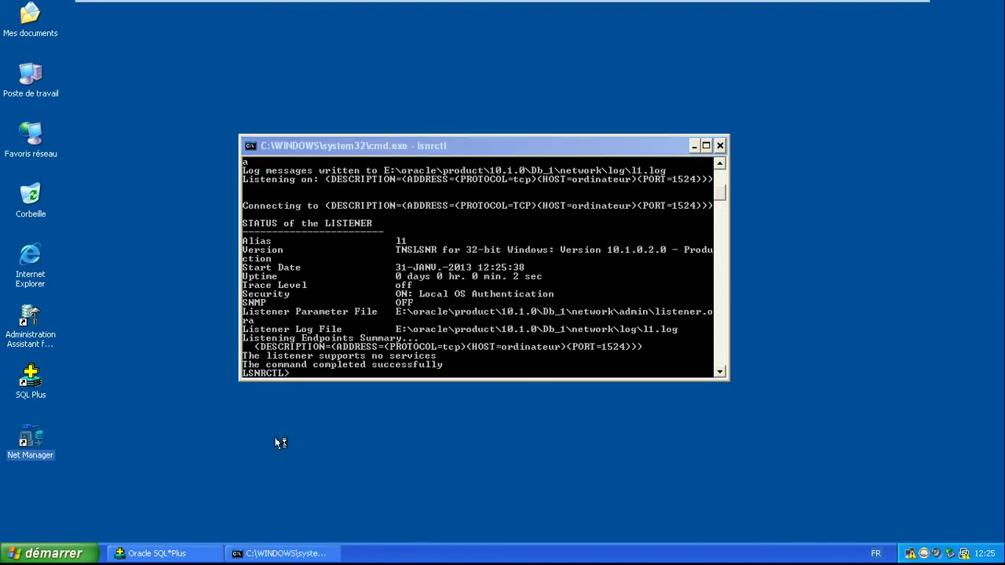
pyautogui.click(693, 146)
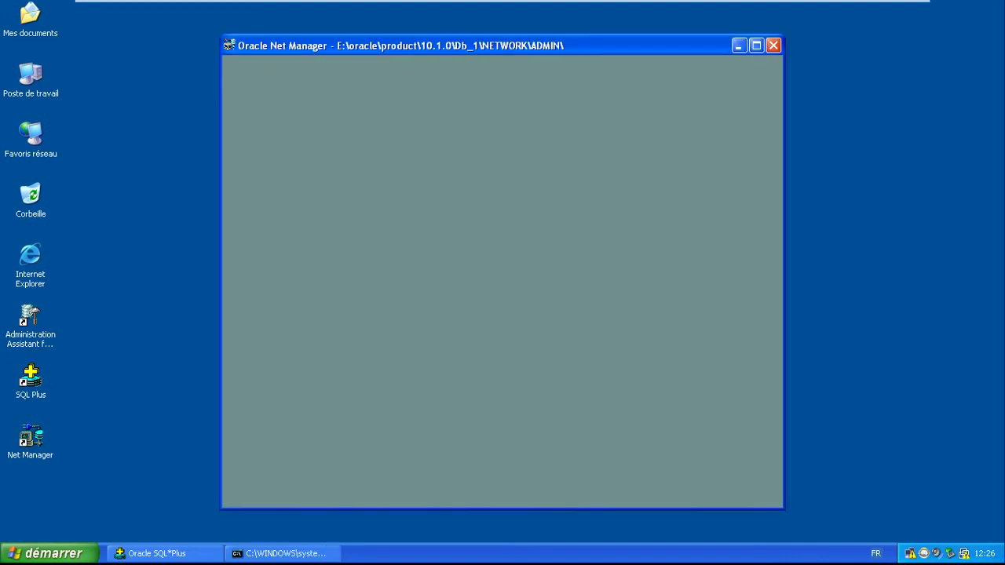
pyautogui.click(756, 44)
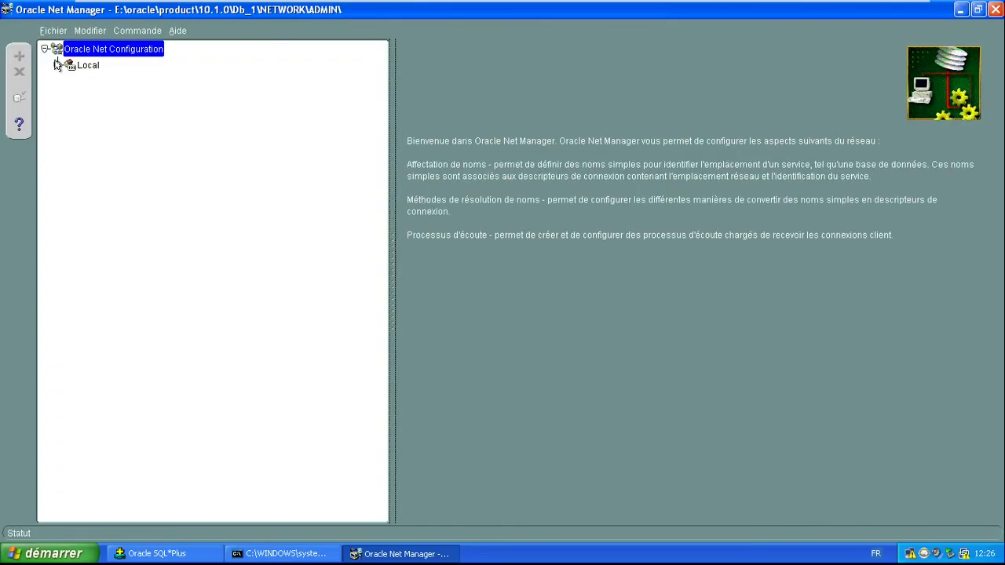
# Add a database entry to the database services (Services de base de données) of the L1 listener.
pyautogui.click(57, 66)
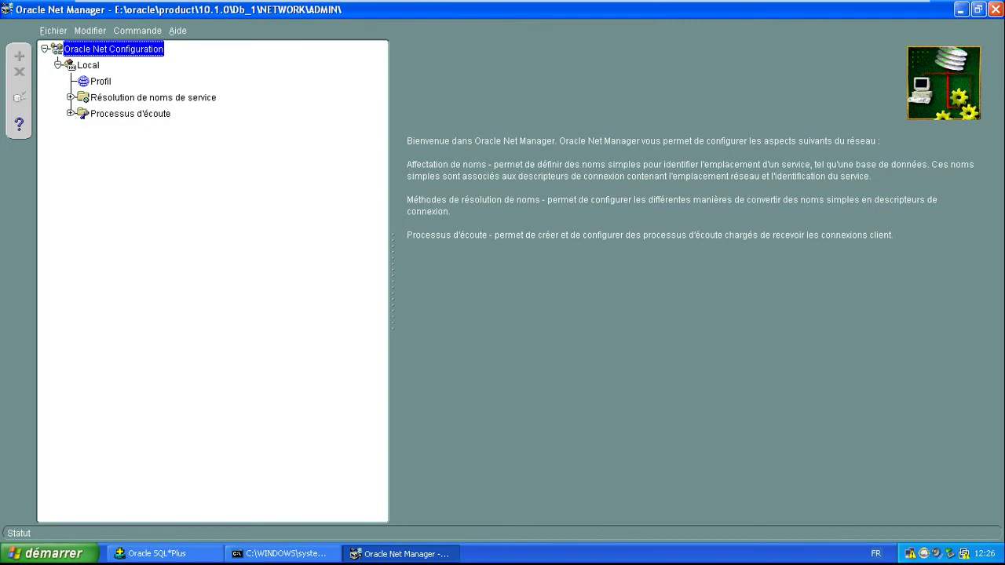
pyautogui.click(70, 114)
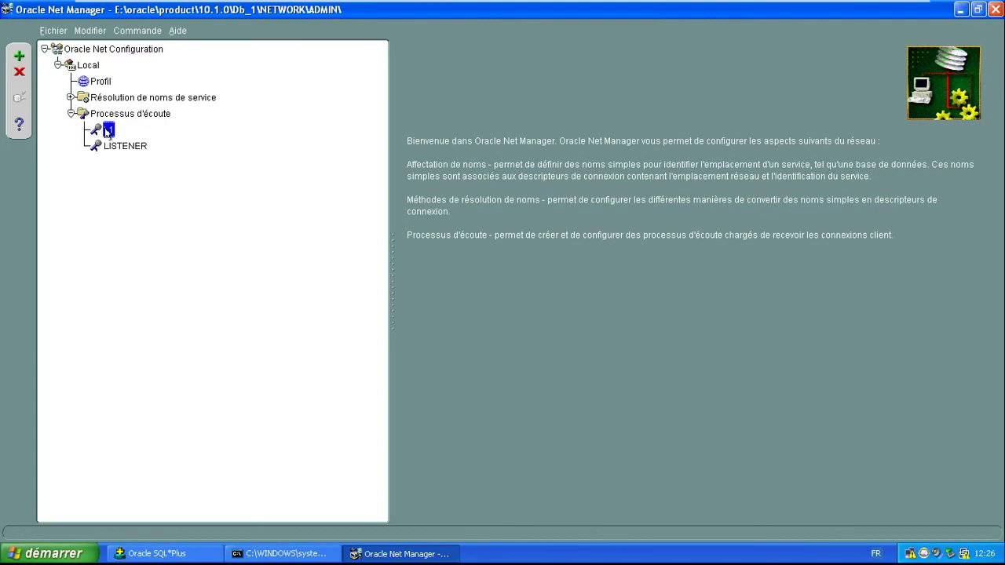
pyautogui.click(108, 131)
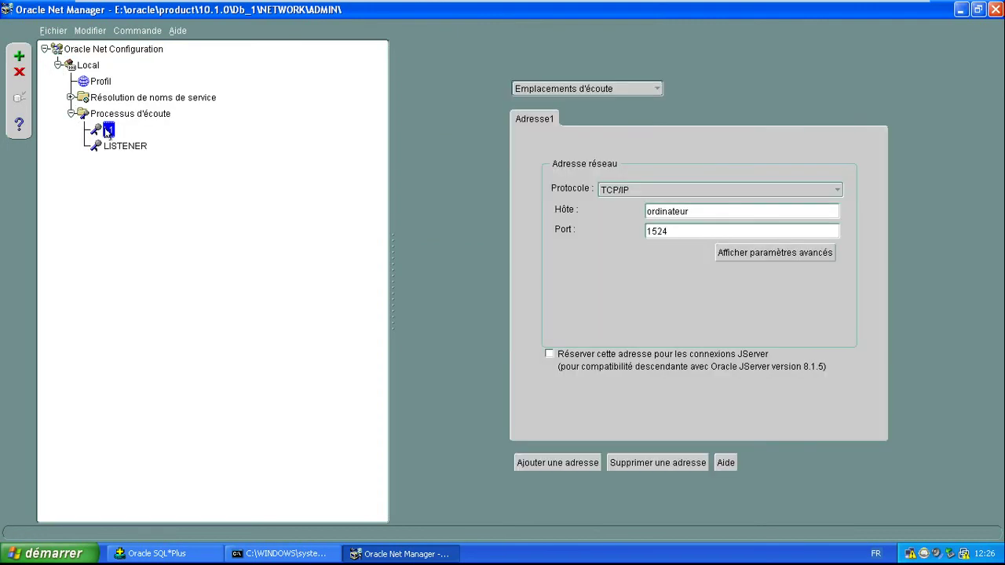
pyautogui.click(640, 89)
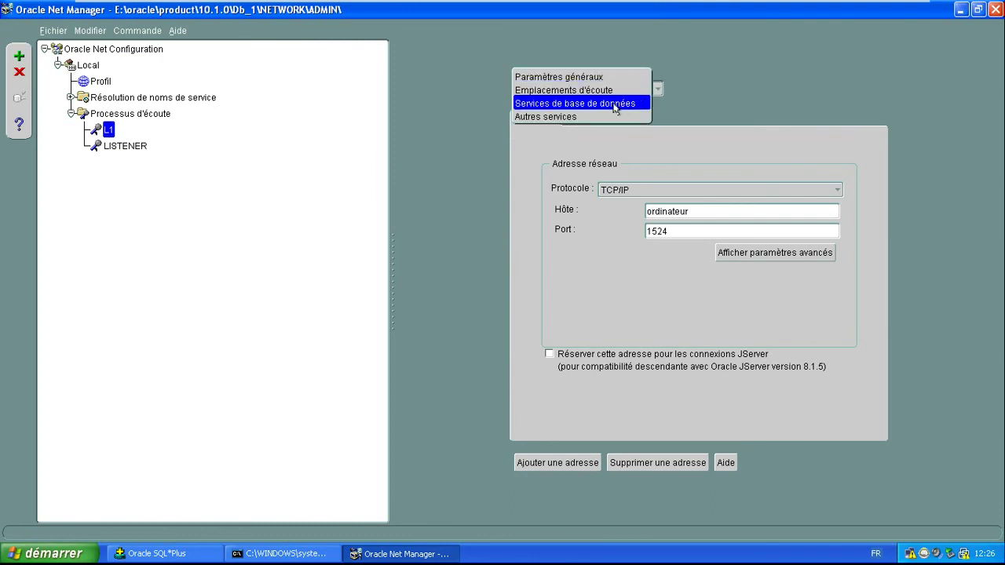
pyautogui.click(615, 103)
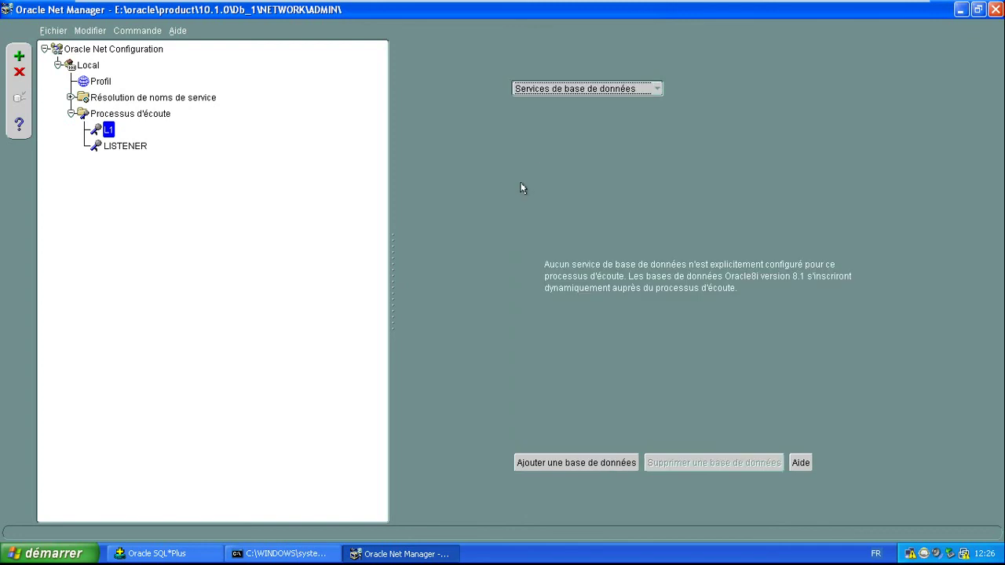
pyautogui.click(587, 465)
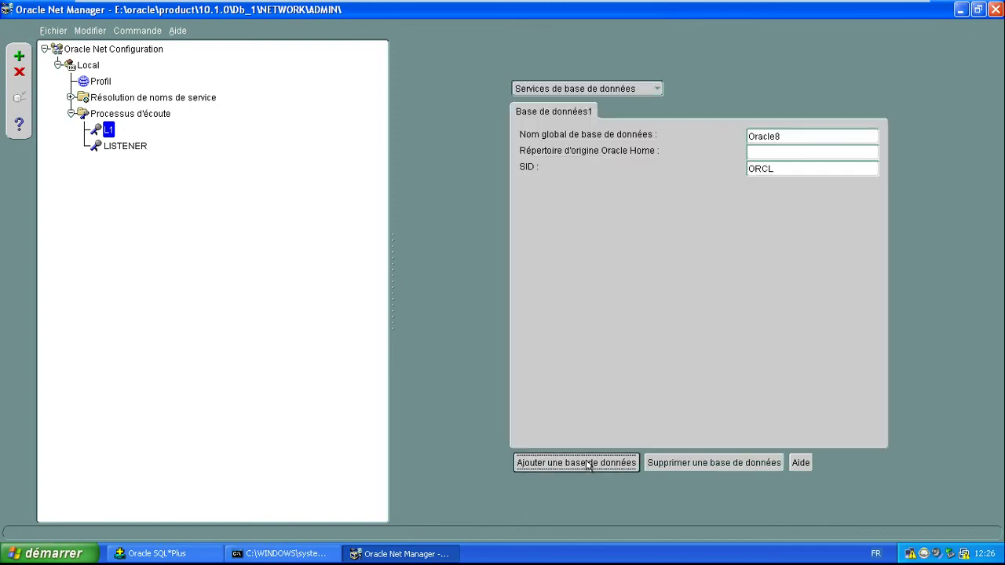
# Set the new database entry's global database name to ORCL by copying the value of its SID.
pyautogui.click(786, 135)
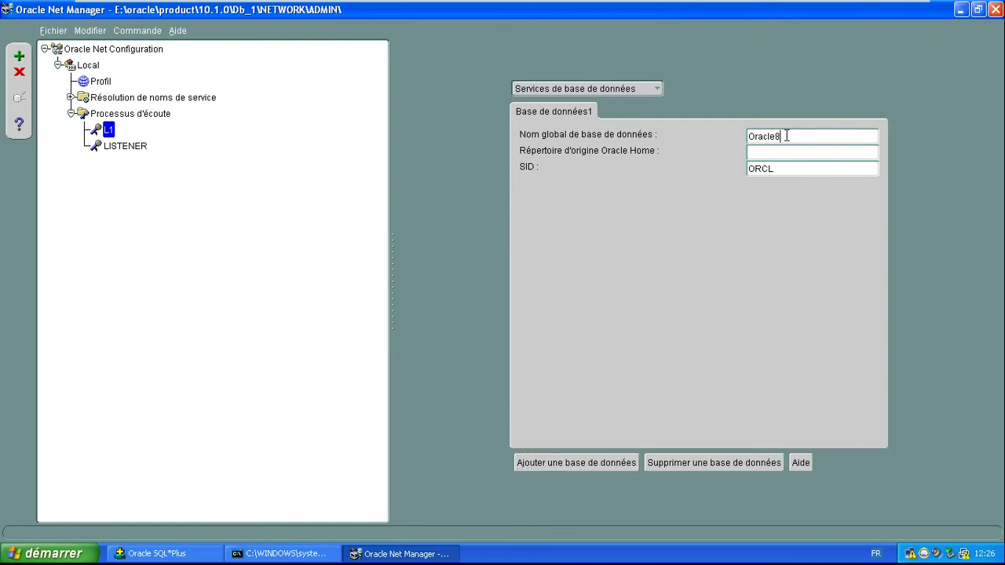
pyautogui.doubleClick(775, 168)
pyautogui.hotkey('ctrl', 'c')
pyautogui.click(760, 135)
pyautogui.doubleClick(761, 135)
pyautogui.hotkey('ctrl', 'v')
# Open the Oracle home folder E:\oracle\product\10.1.0\Db_1 in the file explorer.
pyautogui.click(74, 552)
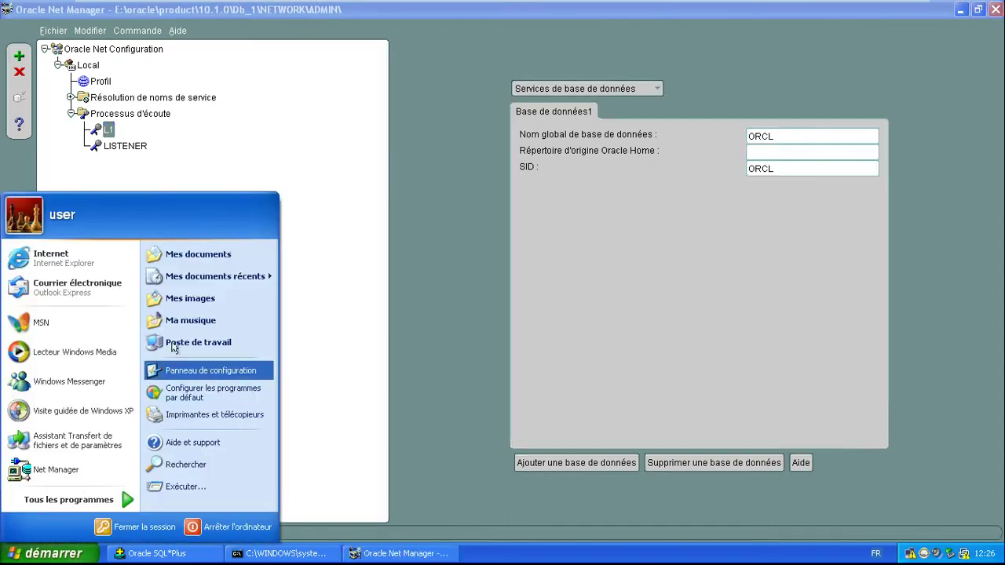
pyautogui.click(196, 342)
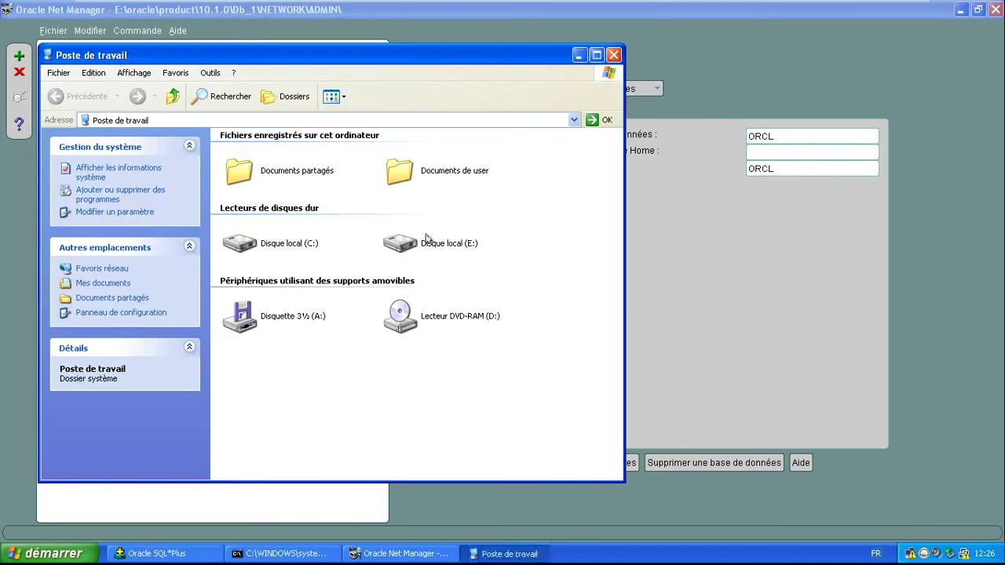
pyautogui.click(428, 245)
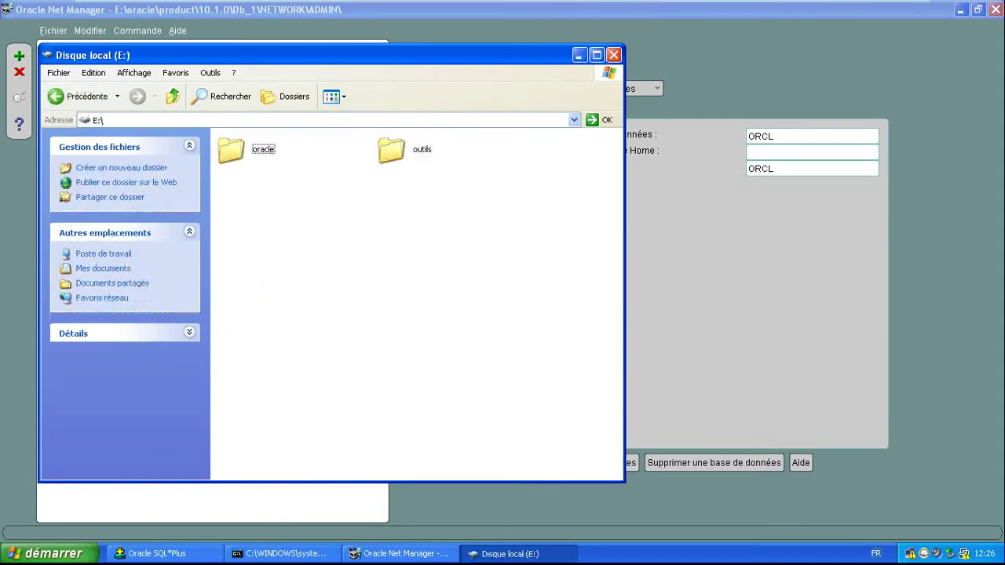
pyautogui.doubleClick(252, 154)
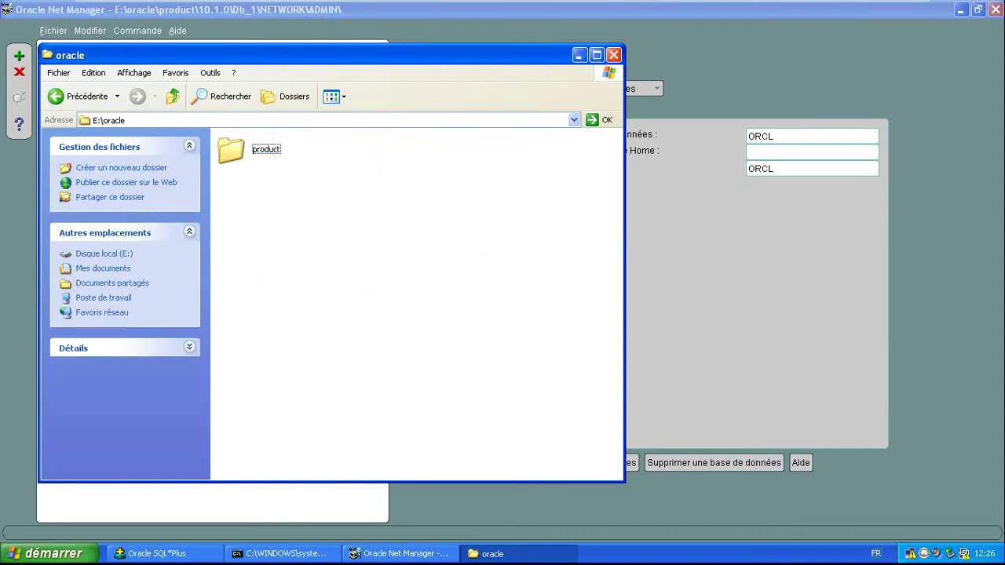
pyautogui.doubleClick(256, 152)
pyautogui.doubleClick(259, 152)
pyautogui.doubleClick(405, 147)
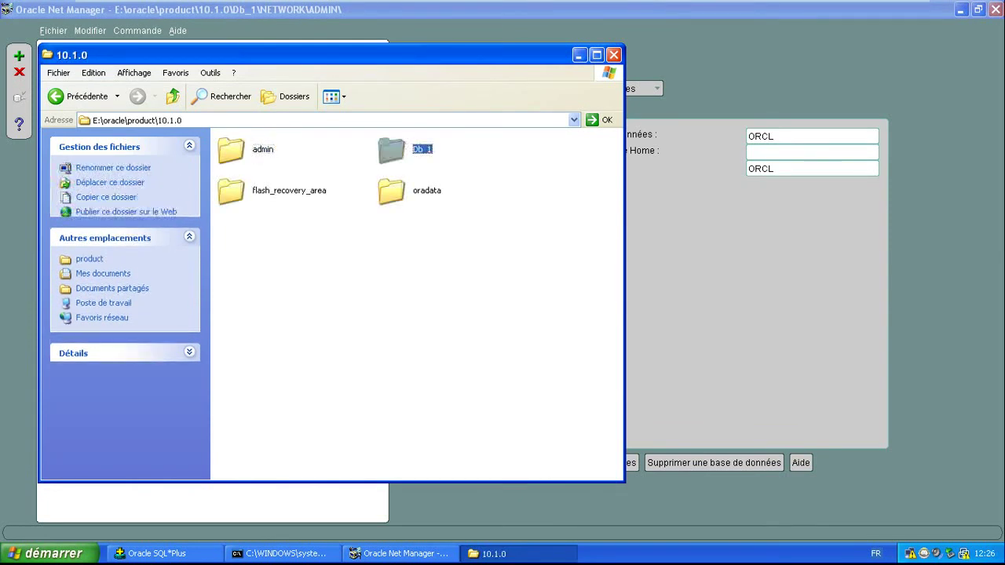
# Copy the folder path E:\oracle\product\10.1.0\Db_1 into the Oracle Home directory of L1's database entry.
pyautogui.click(245, 121)
pyautogui.click(245, 121)
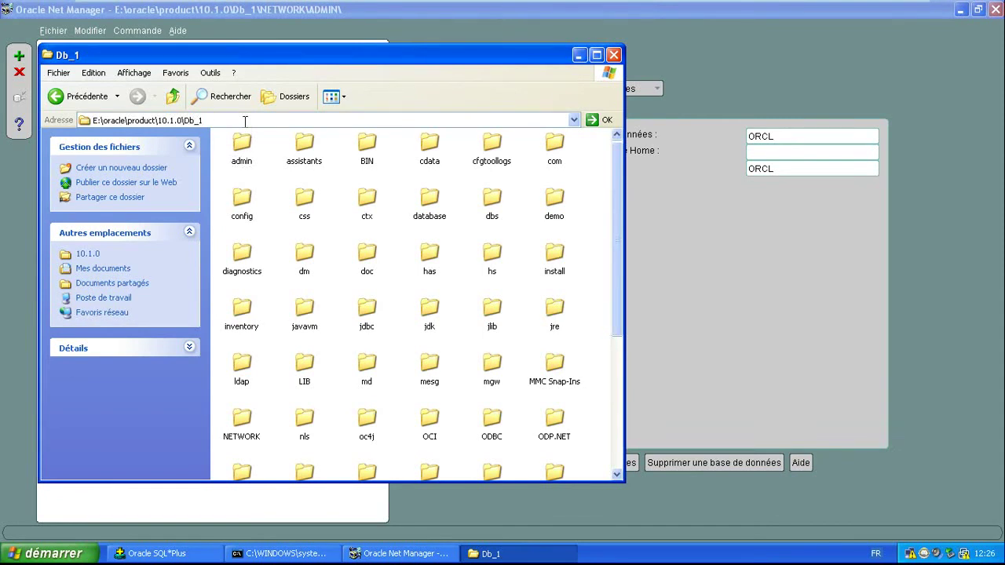
pyautogui.doubleClick(245, 122)
pyautogui.hotkey('ctrl', 'c')
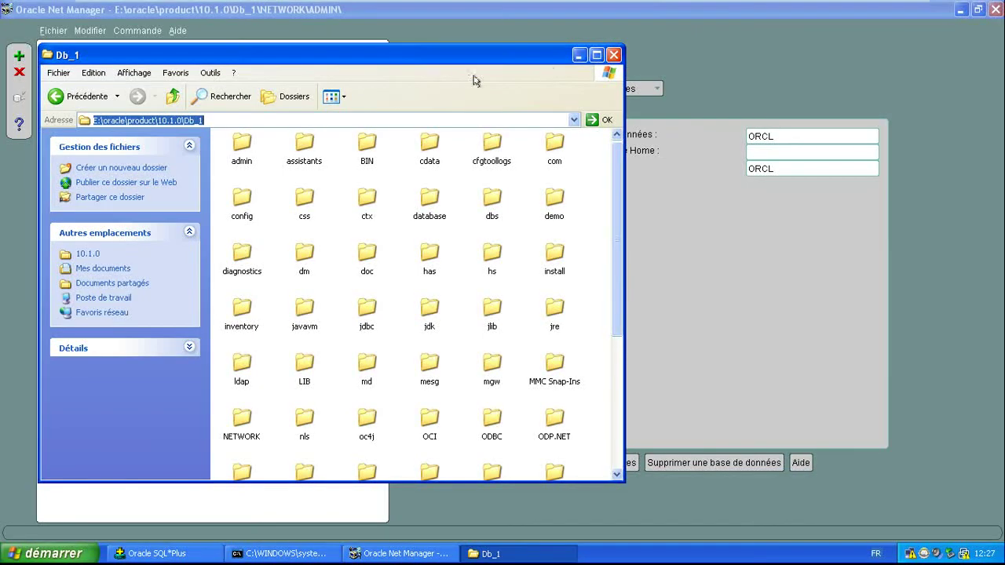
pyautogui.moveTo(548, 53); pyautogui.dragTo(644, 182)
pyautogui.click(673, 185)
pyautogui.click(755, 152)
pyautogui.hotkey('ctrl', 'v')
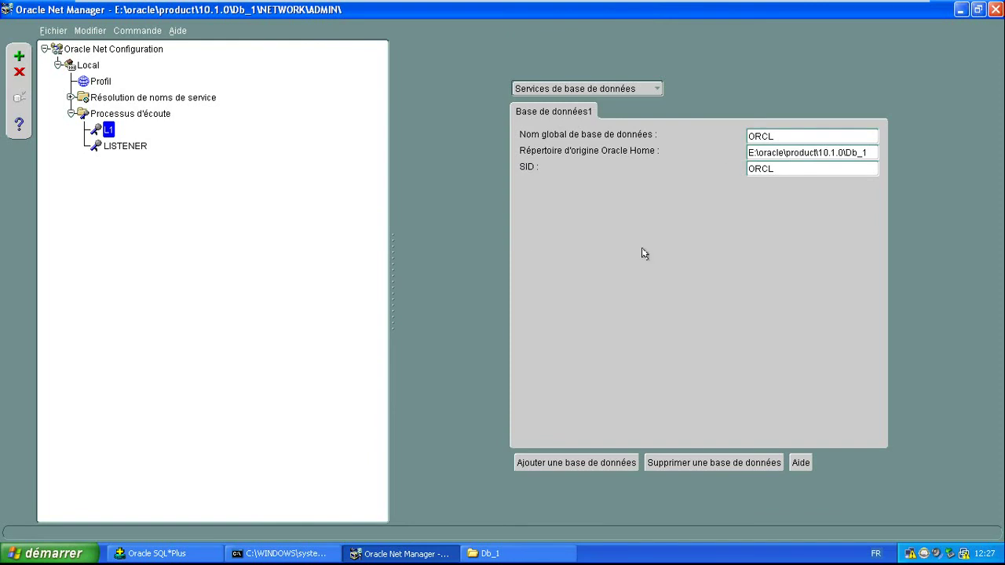
# Close Net Manager saving the configuration, and reload the l1 listener in the lsnrctl command prompt.
pyautogui.click(991, 10)
pyautogui.click(440, 287)
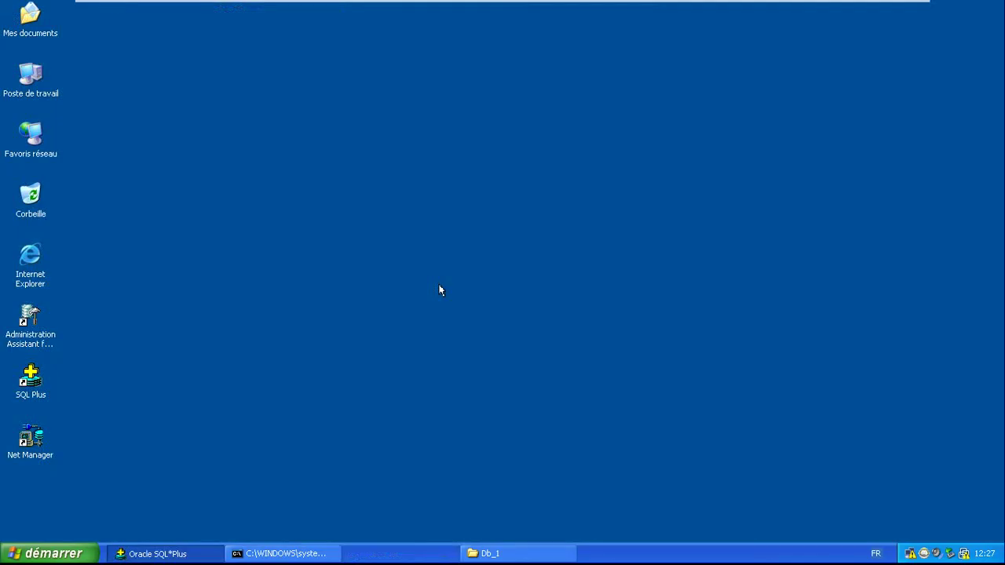
pyautogui.click(282, 553)
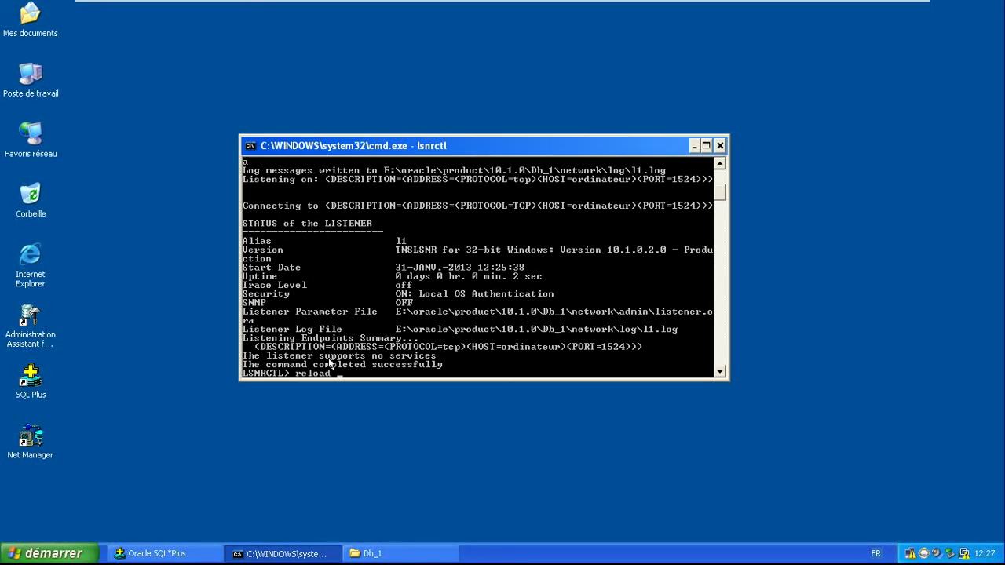
pyautogui.press('Return')
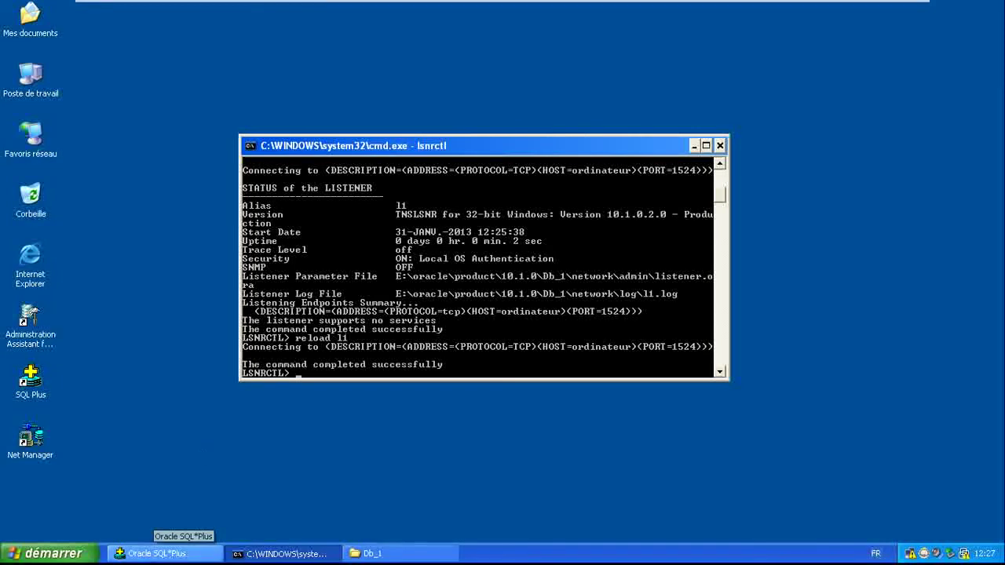
# Relaunch Net Manager, minimize the command prompt and maximize the Net Manager window.
pyautogui.doubleClick(25, 441)
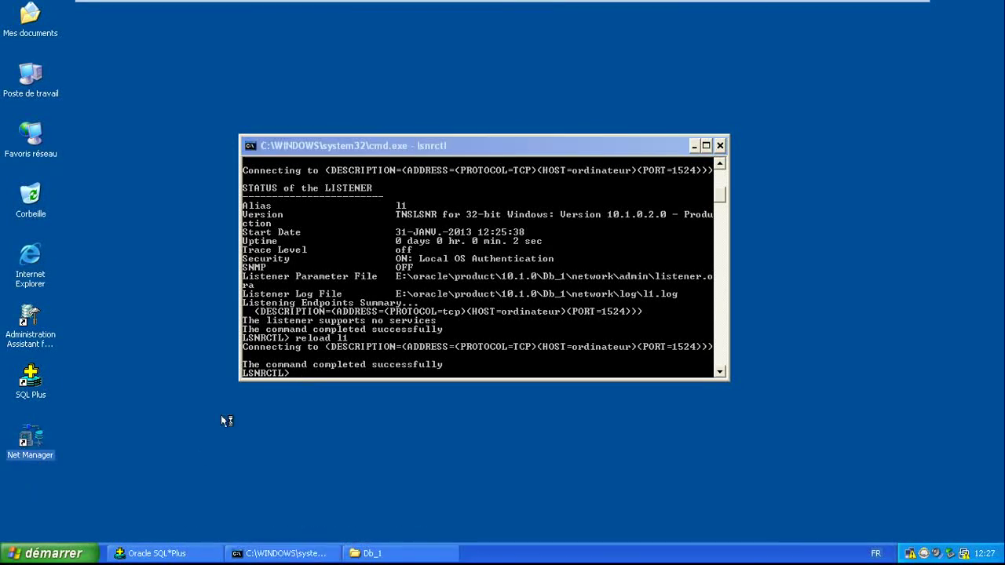
pyautogui.click(692, 149)
pyautogui.click(693, 146)
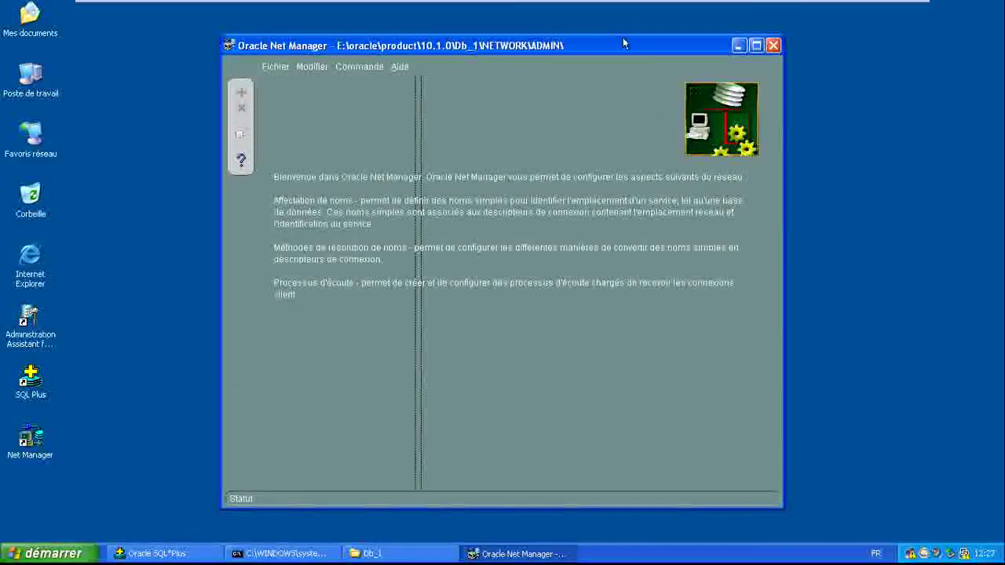
pyautogui.doubleClick(622, 39)
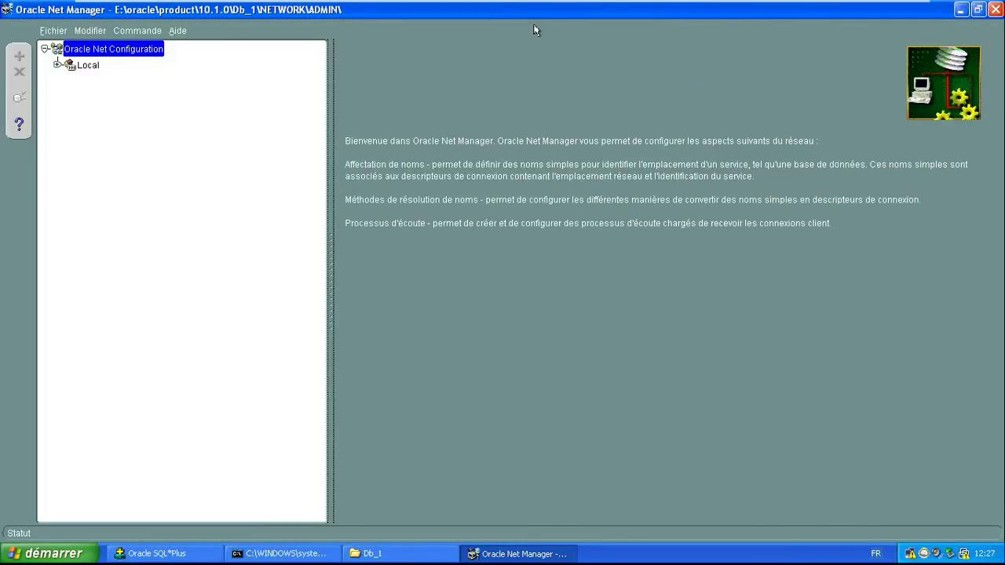
# Create a net service name alias1 under the local service naming (Résolution de noms de service), using the TCP/IP protocol.
pyautogui.click(56, 65)
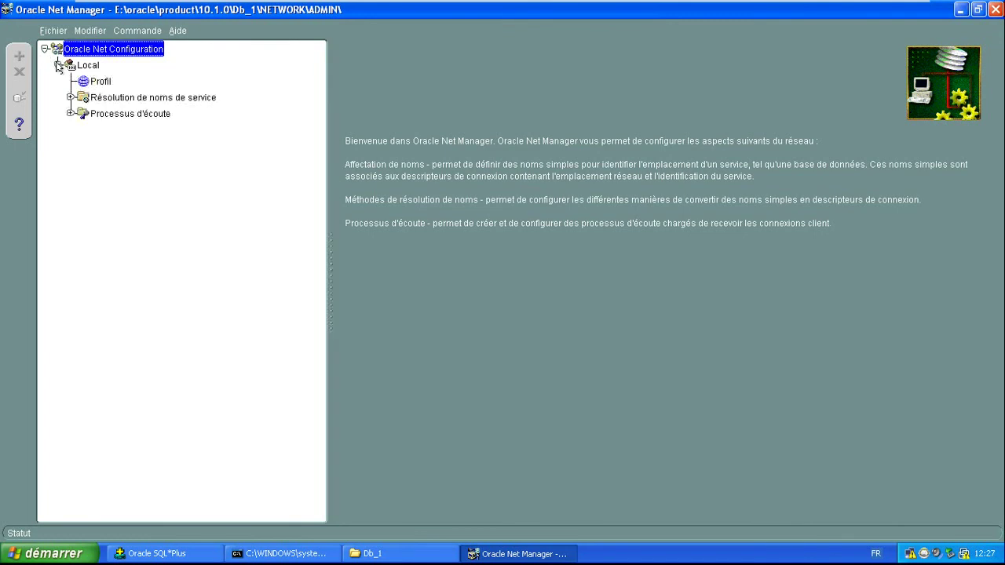
pyautogui.click(112, 103)
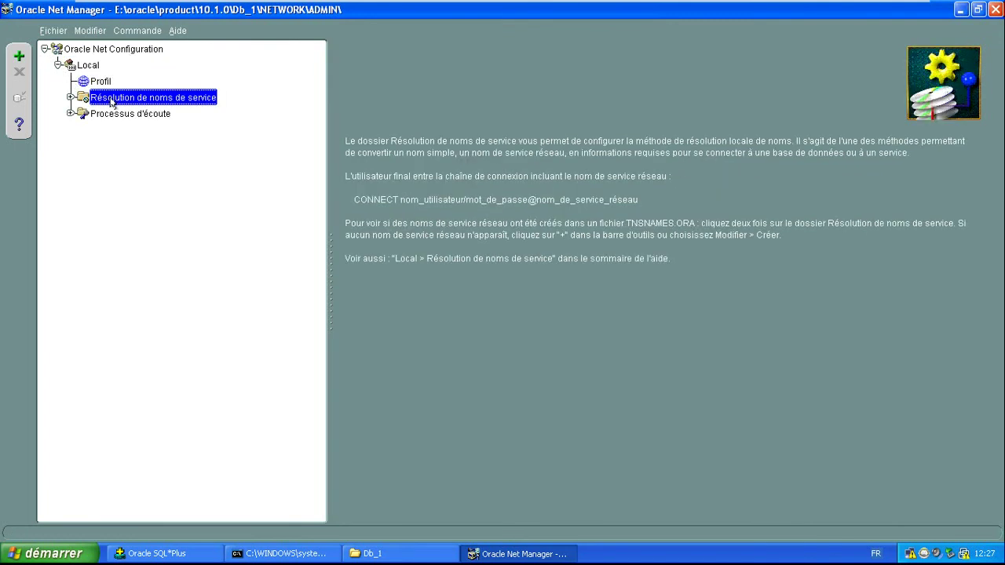
pyautogui.click(18, 57)
pyautogui.write('alias1')
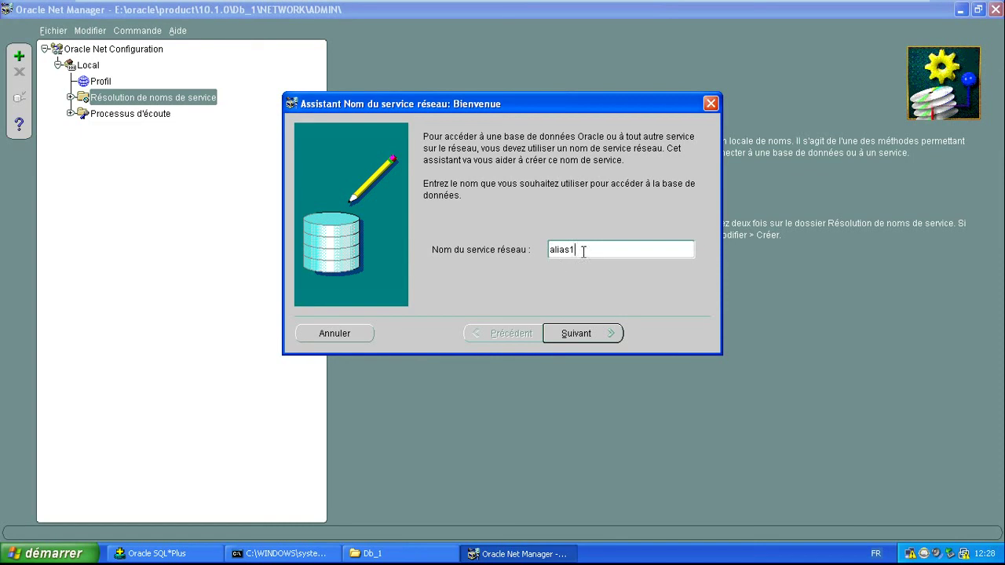
pyautogui.click(577, 334)
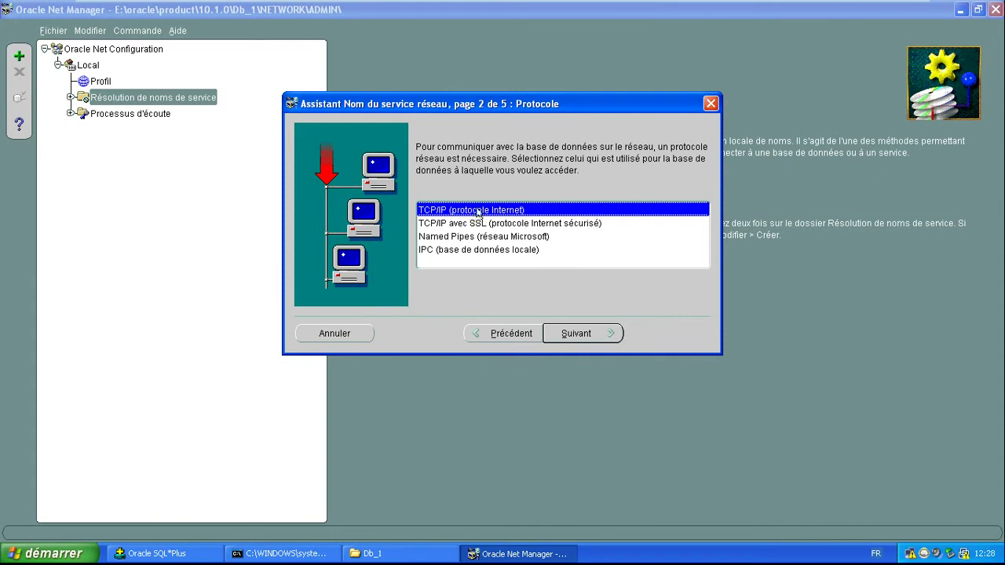
pyautogui.click(575, 335)
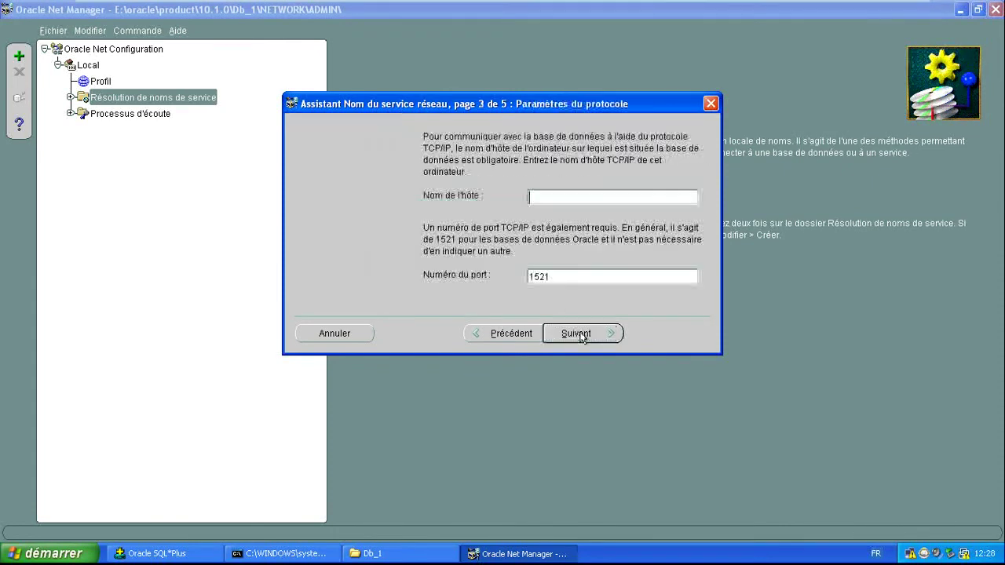
# Set alias1's host name to ordinateur and port to 1524, and identify the database by the SID ORCL.
pyautogui.write('ord')
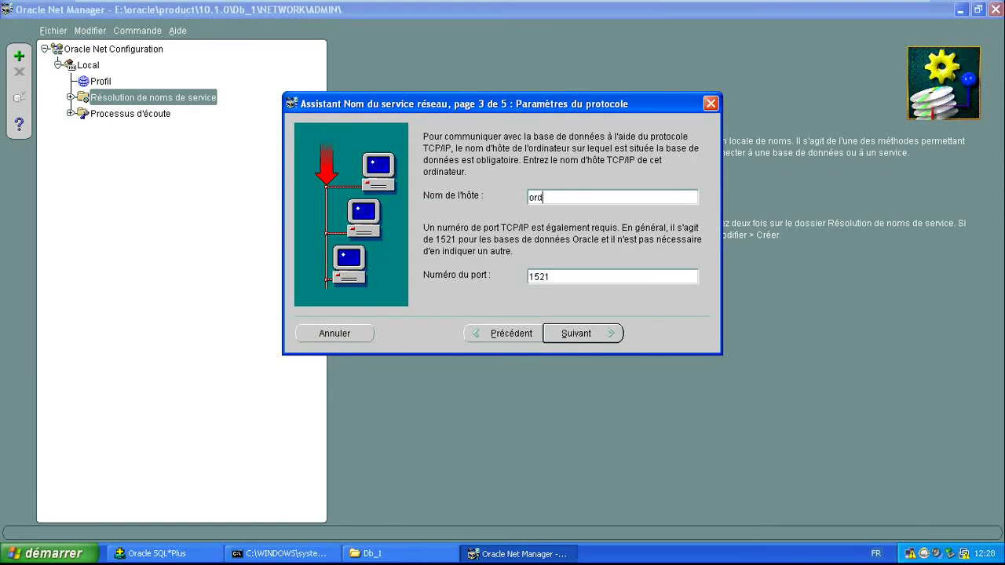
pyautogui.write('inateur')
pyautogui.doubleClick(554, 277)
pyautogui.click(554, 277)
pyautogui.write('4')
pyautogui.click(588, 336)
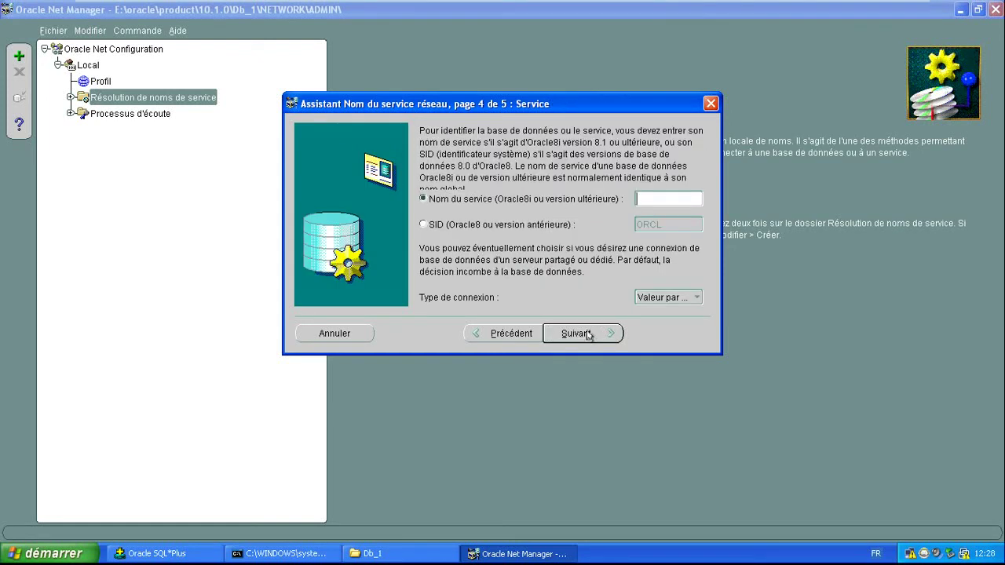
pyautogui.click(442, 230)
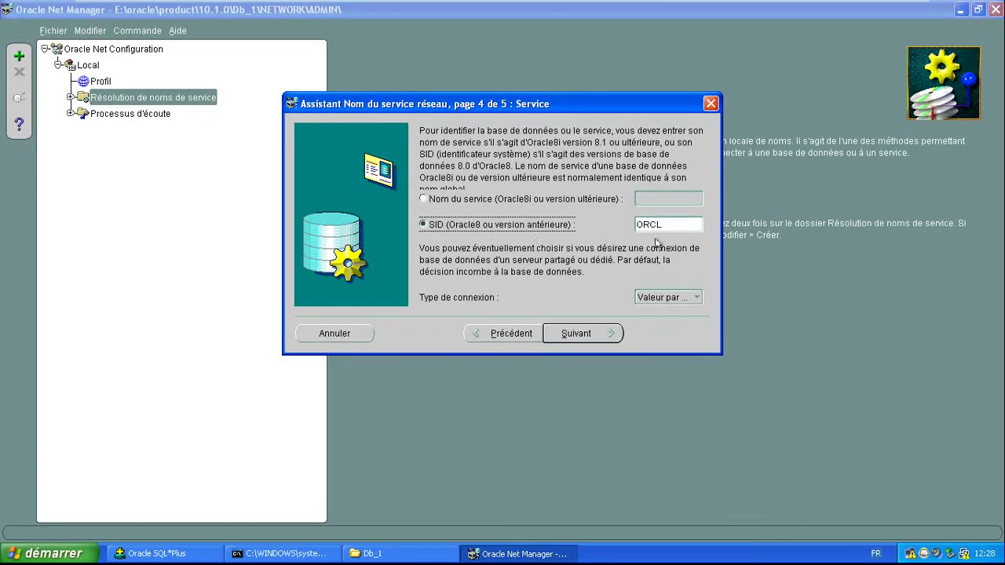
pyautogui.click(594, 334)
# Complete the alias1 net service name after testing its connection, and close Net Manager saving the configuration.
pyautogui.click(562, 269)
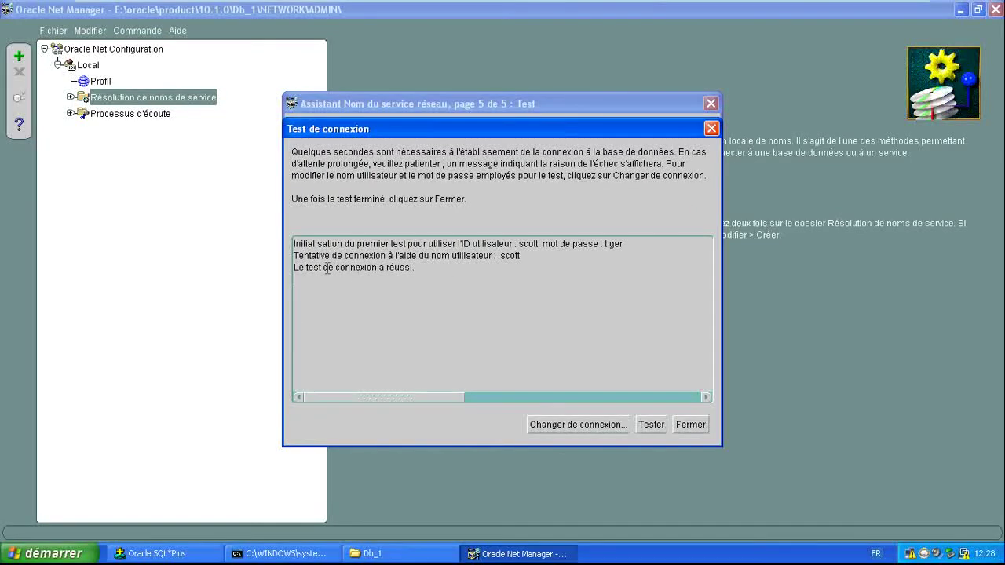
pyautogui.click(689, 424)
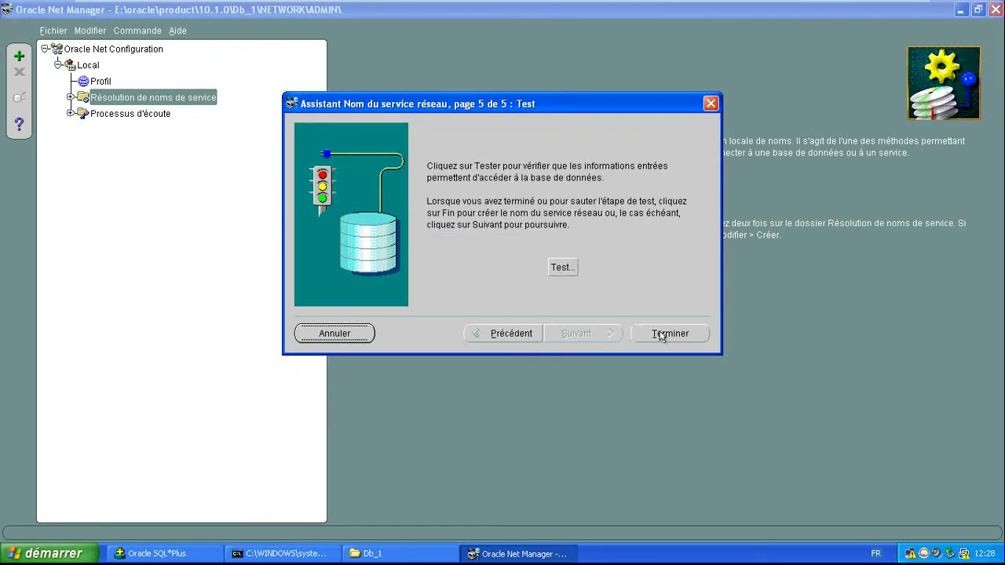
pyautogui.click(665, 332)
pyautogui.click(994, 9)
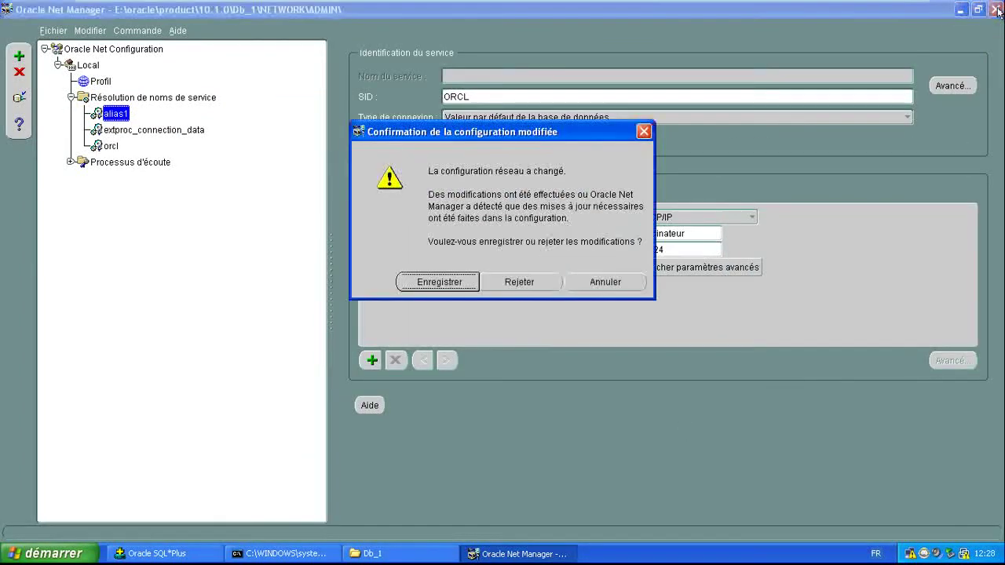
pyautogui.click(441, 283)
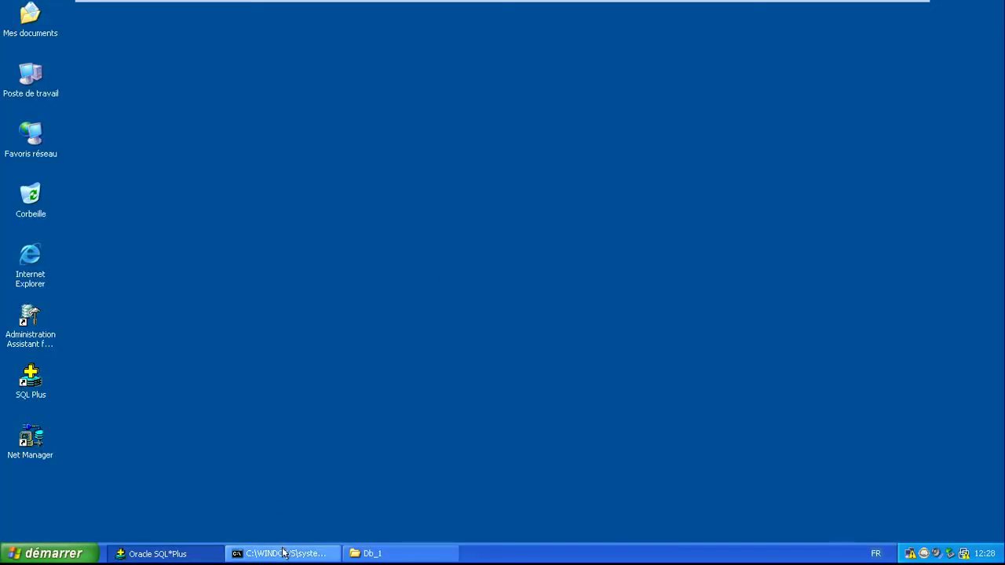
# Switch to the SQL Plus window and disconnect the current database session with disc.
pyautogui.click(157, 553)
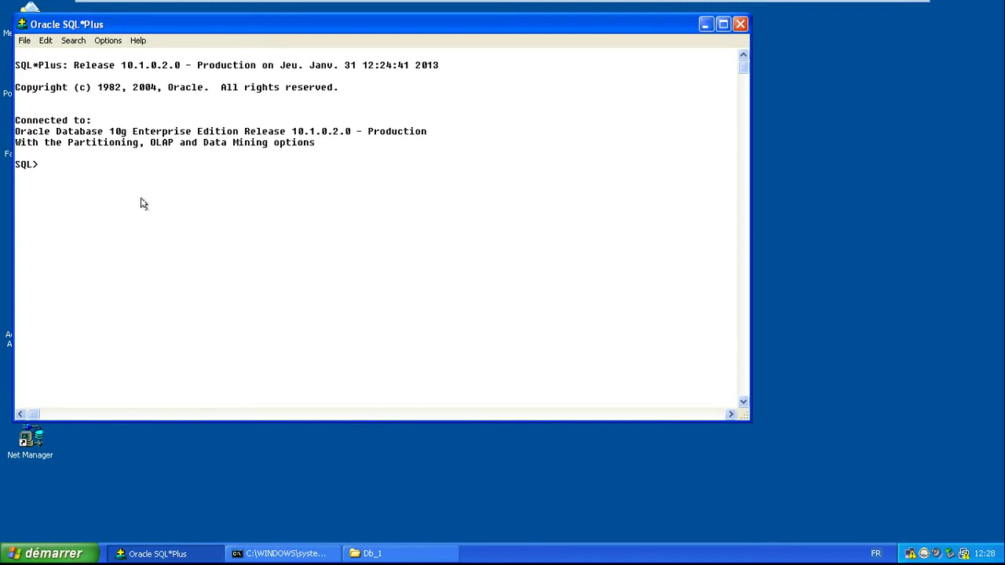
pyautogui.write('scot')
pyautogui.press('BackSpace')
pyautogui.press('BackSpace')
pyautogui.press('BackSpace')
pyautogui.press('BackSpace')
pyautogui.write('disc')
pyautogui.press('Return')
# Connect to the database through alias1 with the conn command, entering the account's username and password.
pyautogui.write('conn scott/tiger')
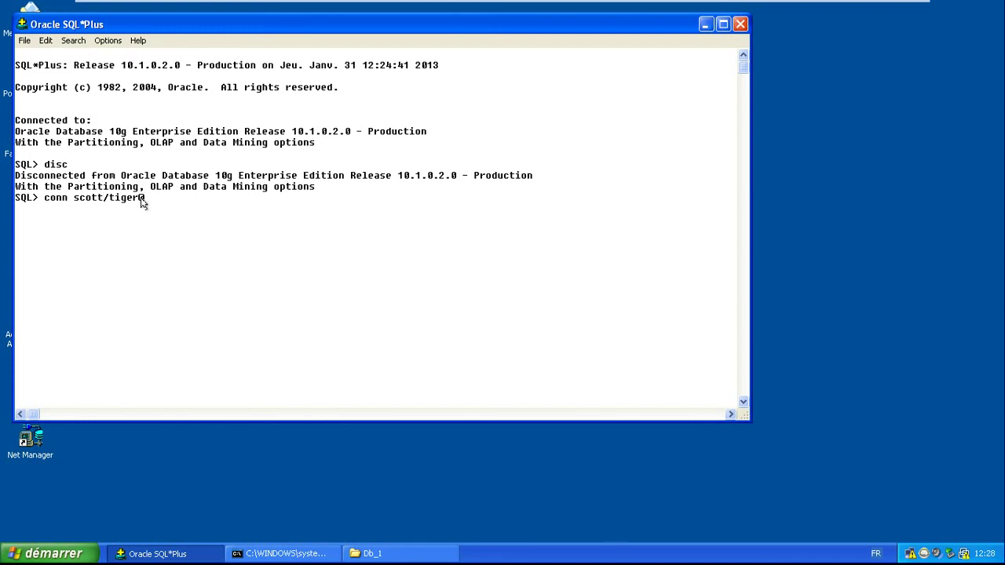
pyautogui.write('@alias1')
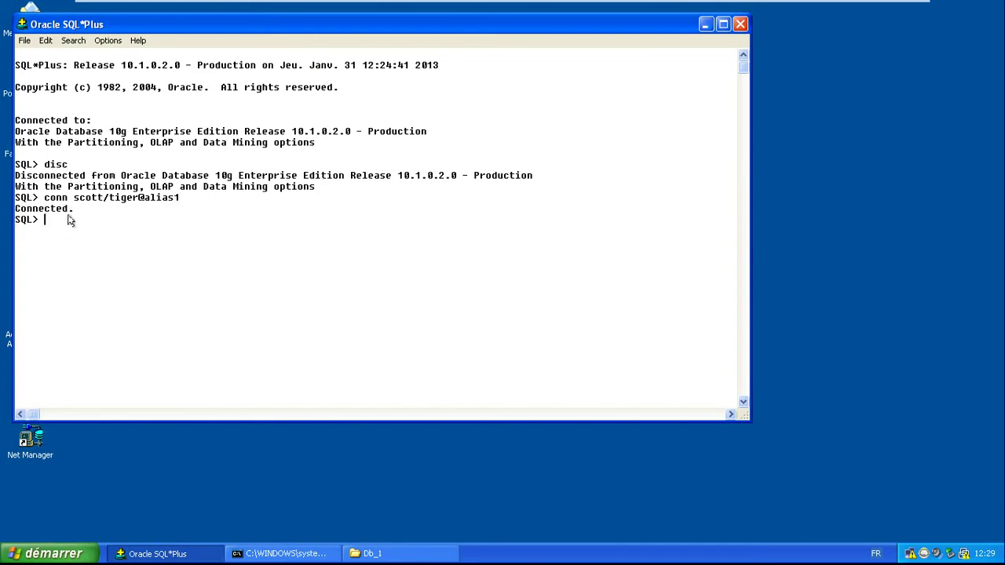
pyautogui.moveTo(76, 209); pyautogui.dragTo(18, 209)
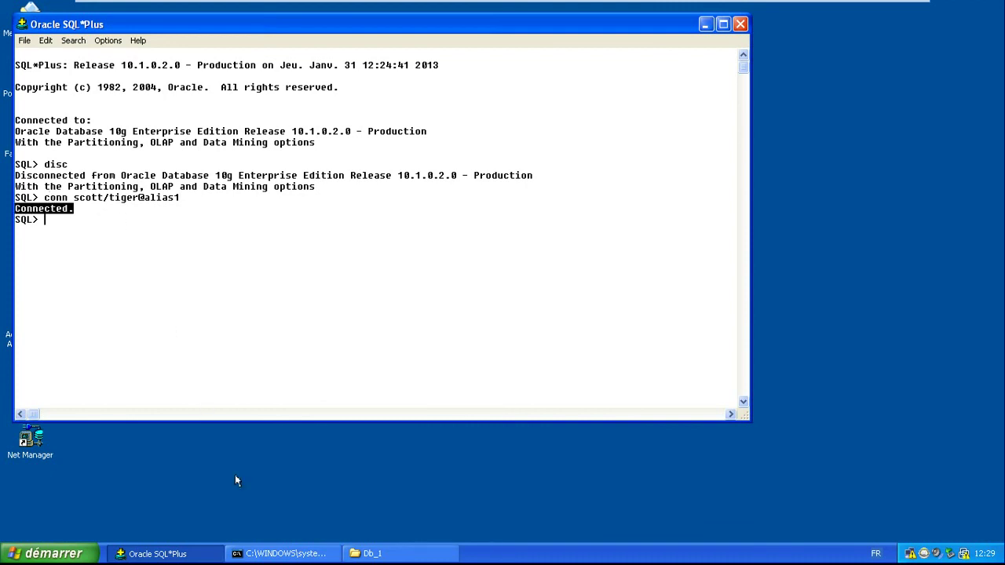
# Switch to the command prompt window, exit lsnrctl, and test the net service name by running tnsping alias1.
pyautogui.click(275, 554)
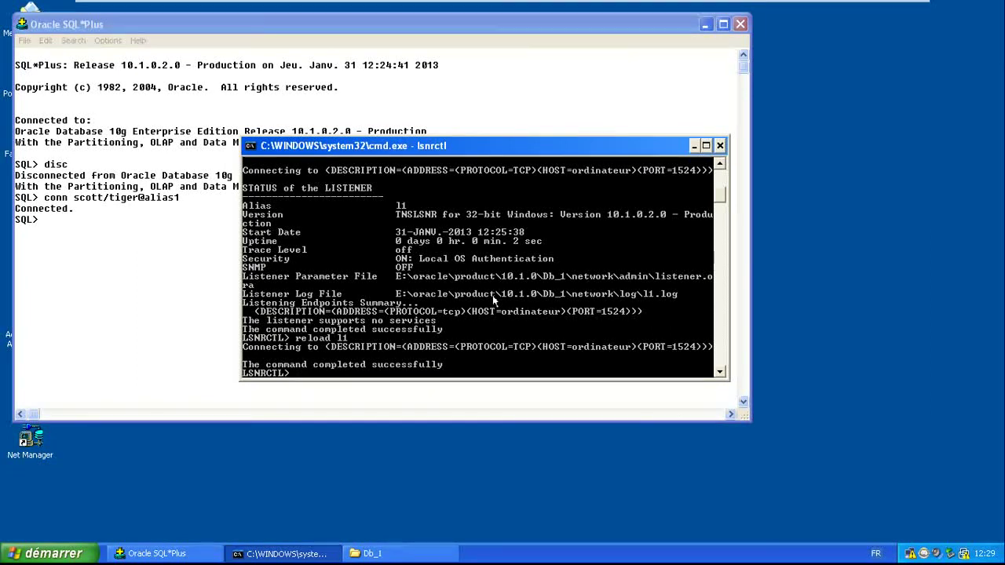
pyautogui.hotkey('ctrl', 'c')
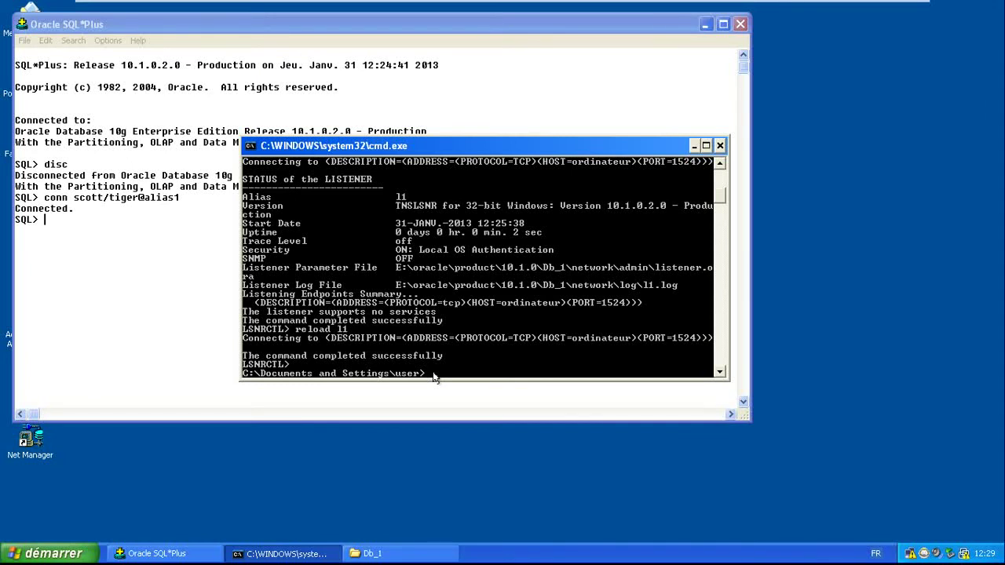
pyautogui.write('tnsp')
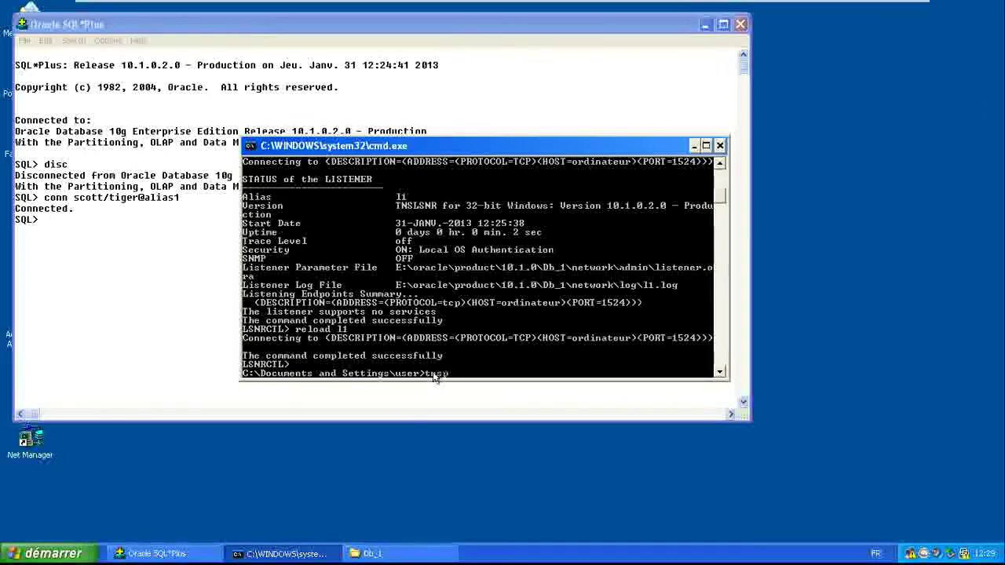
pyautogui.write('ing a')
pyautogui.write('l')
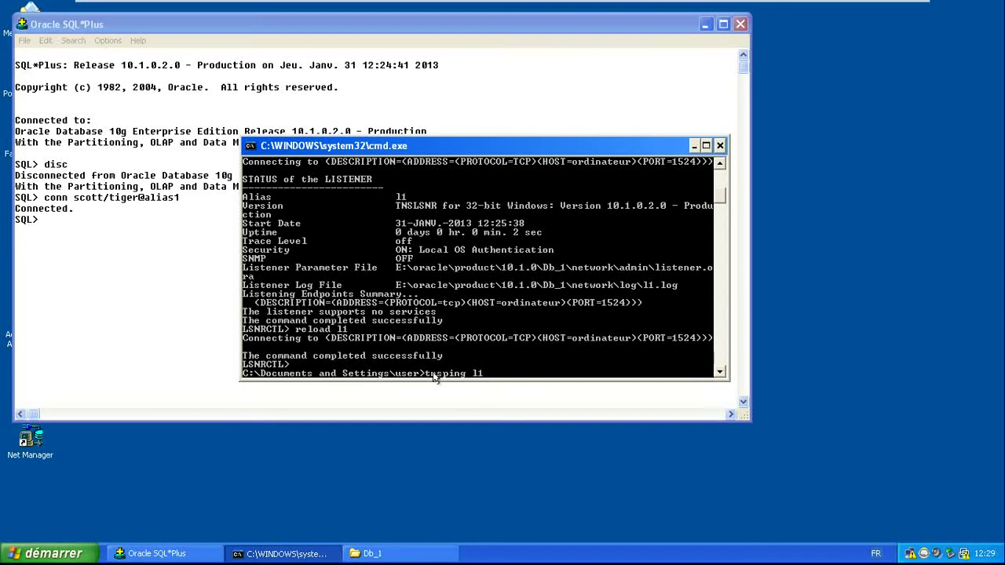
pyautogui.write('ias1')
pyautogui.press('Return')
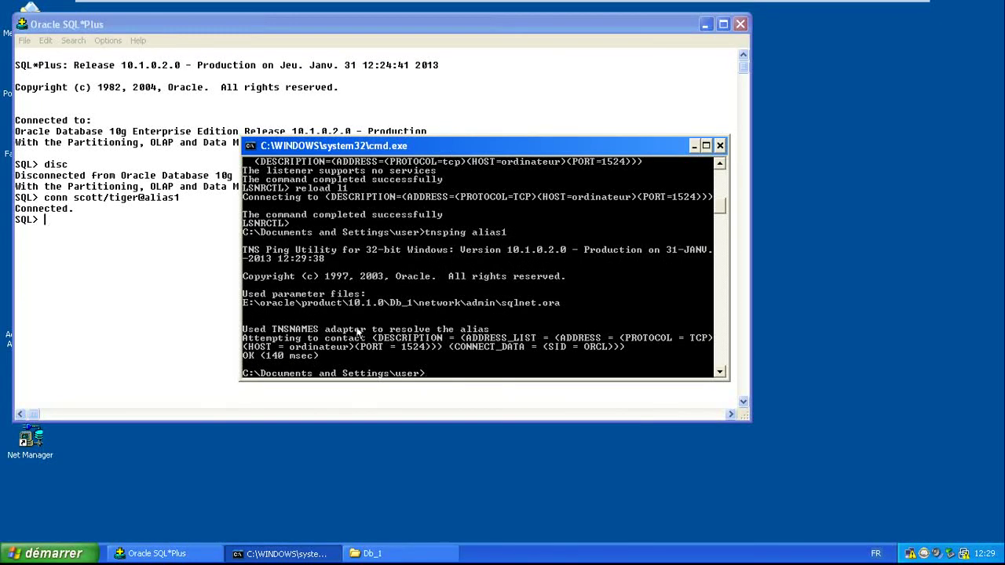
pyautogui.doubleClick(530, 147)
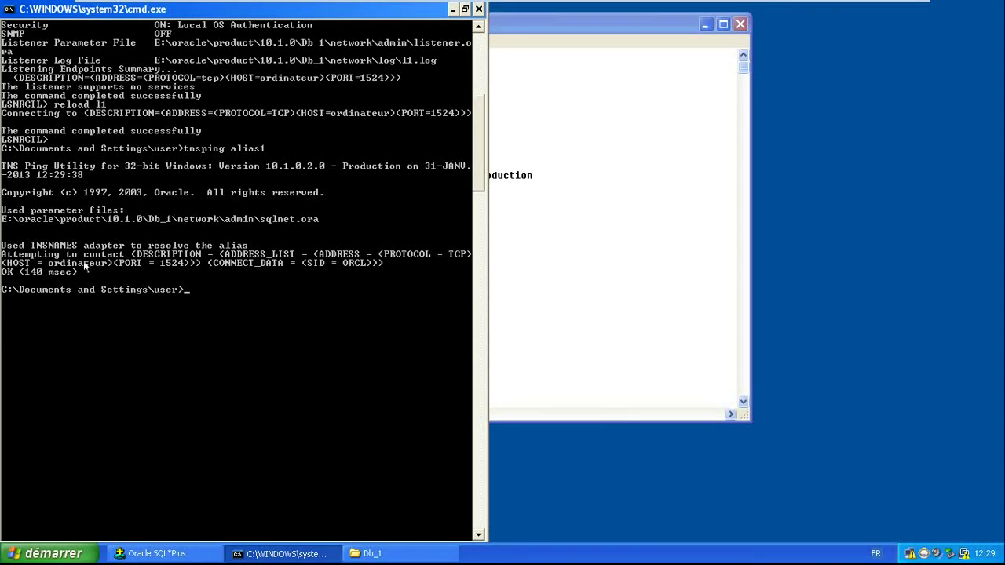
# Minimize the command prompt and SQL Plus windows, and leave the virtual machine for the Cours Listener.docx document in Word.
pyautogui.click(614, 157)
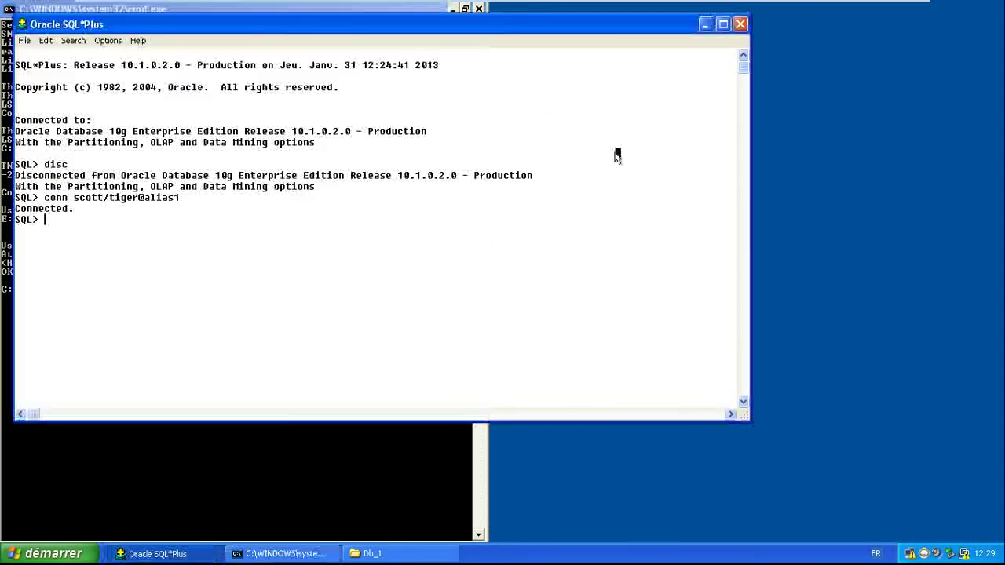
pyautogui.click(455, 8)
pyautogui.click(706, 25)
pyautogui.moveTo(763, 4)
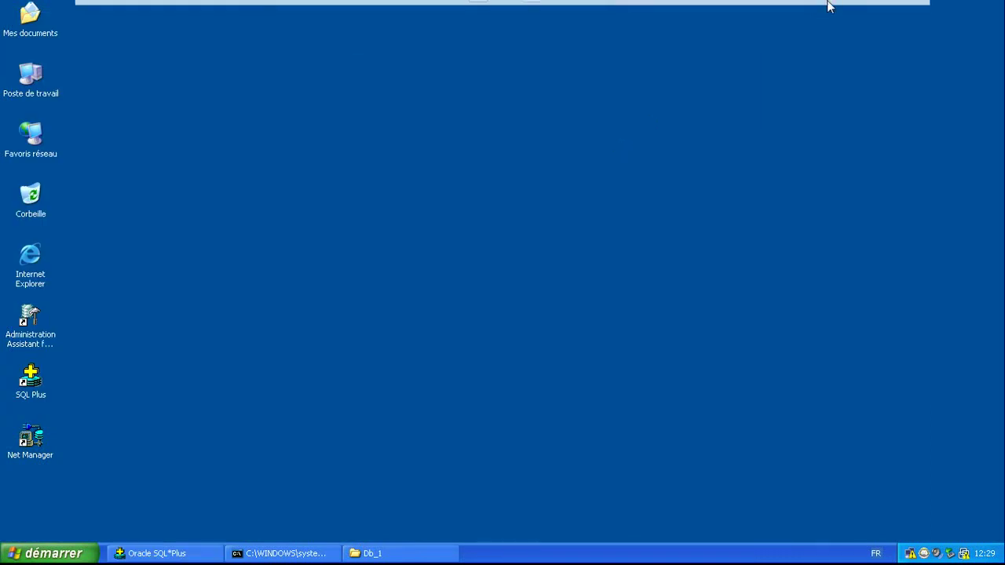
pyautogui.click(872, 12)
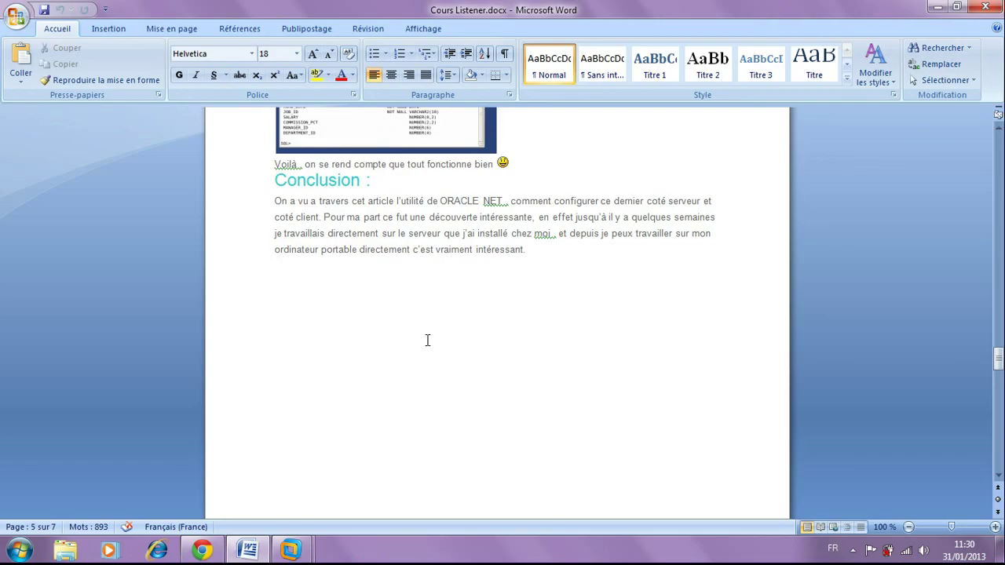